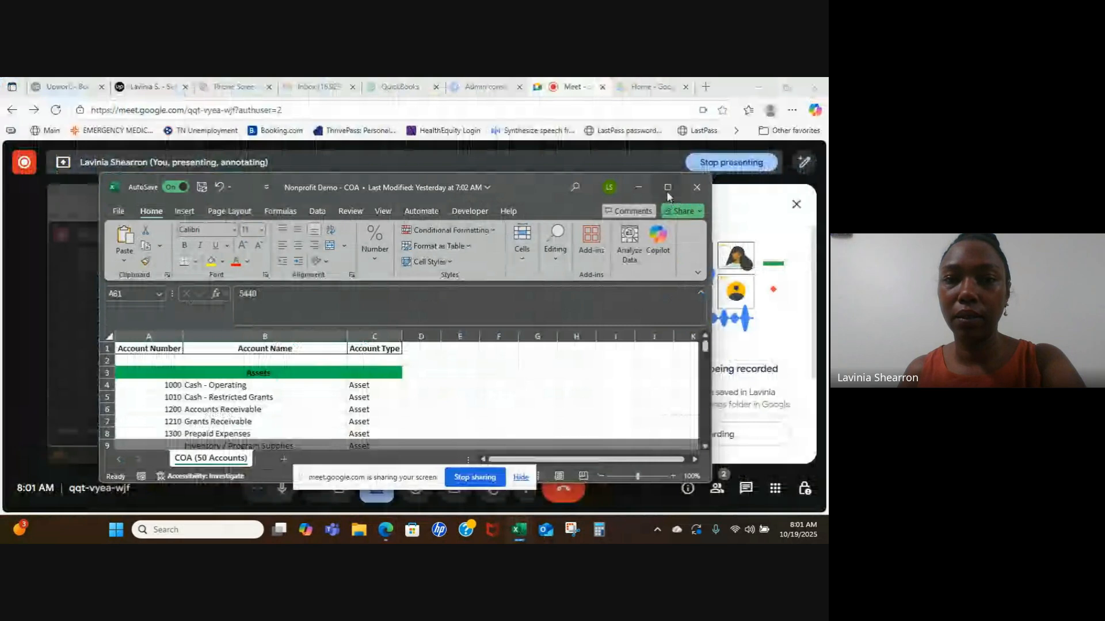
Maximize the chart of accounts workbook and review its asset, liability and net asset accounts.
click(667, 187)
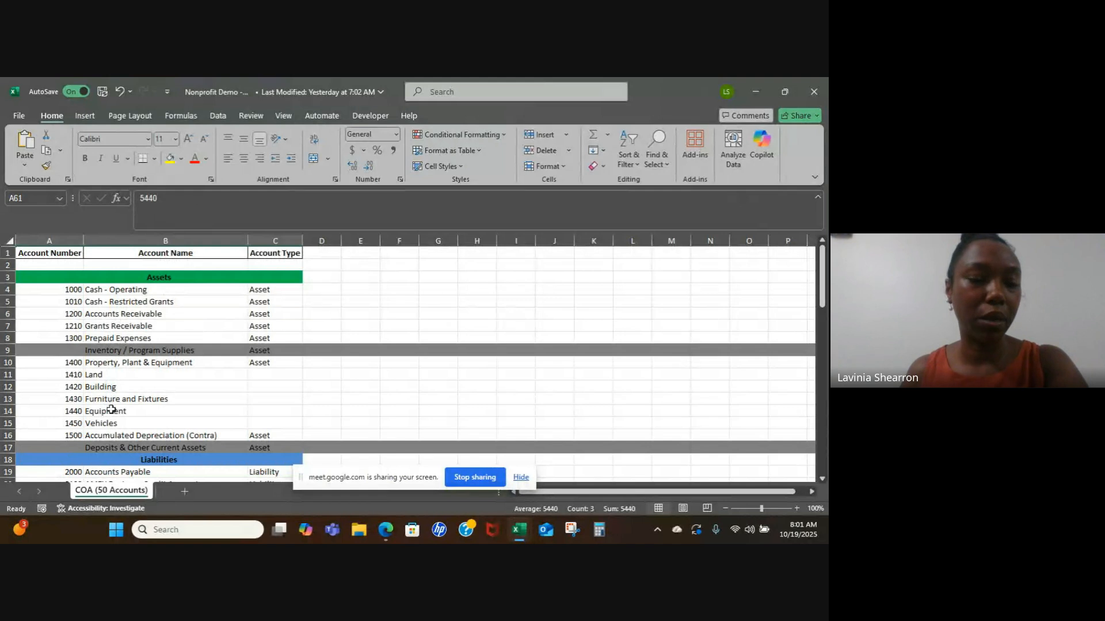
scroll(115, 423, down, 2)
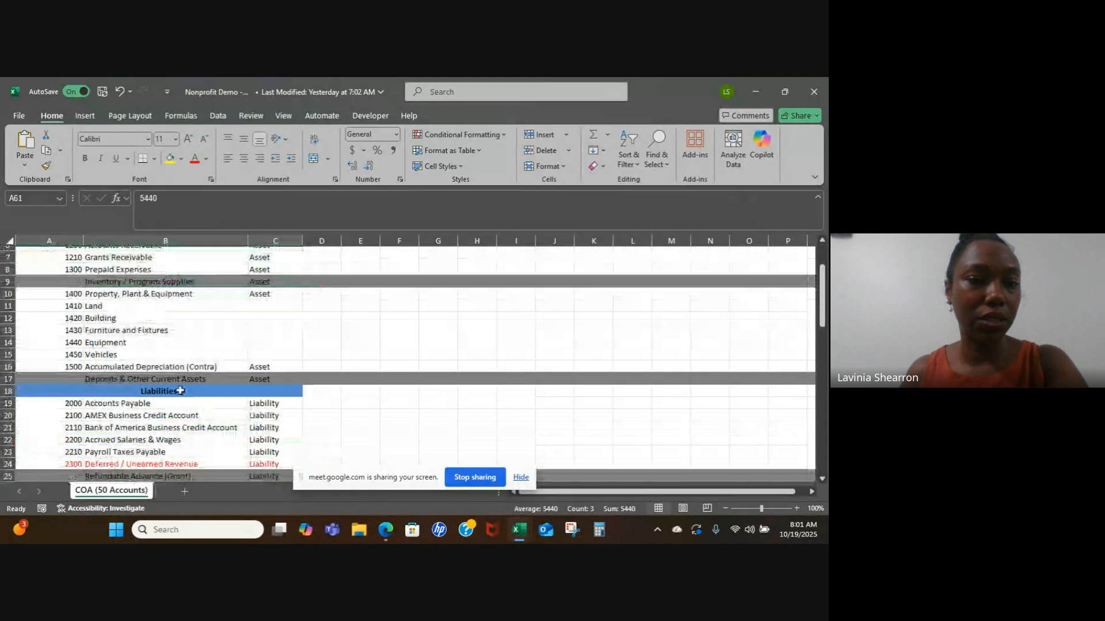
scroll(180, 391, down, 1)
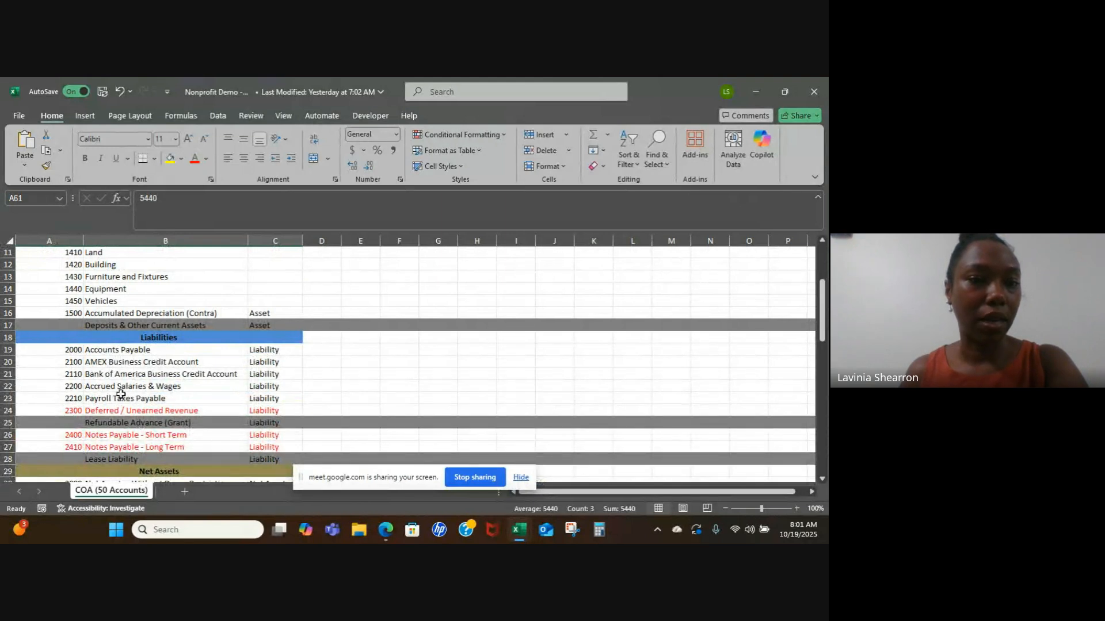
scroll(128, 399, down, 3)
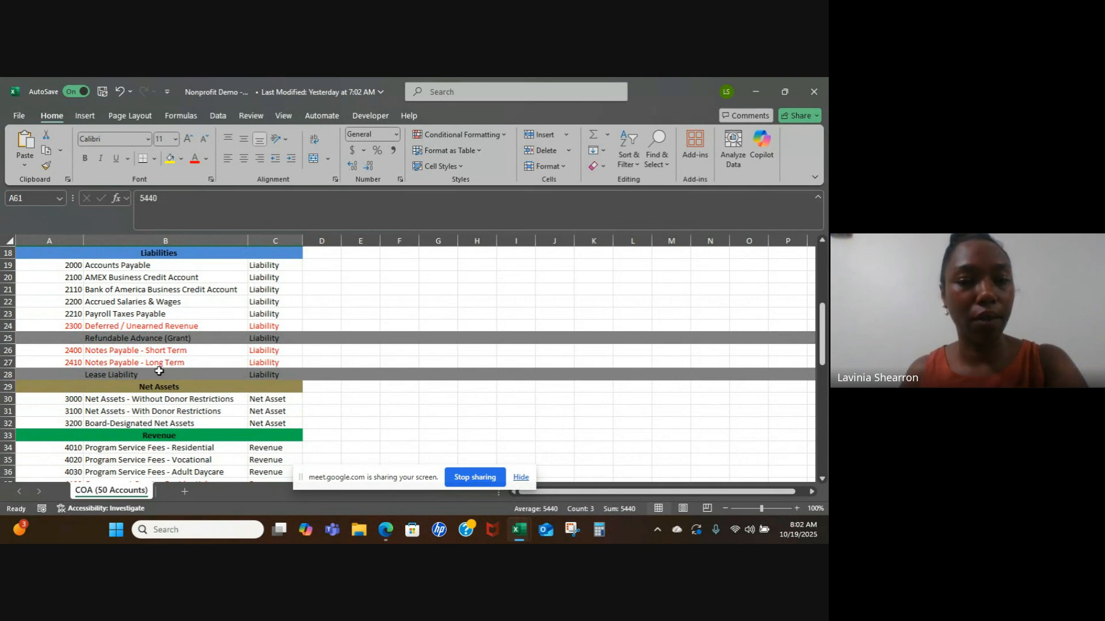
scroll(164, 366, down, 1)
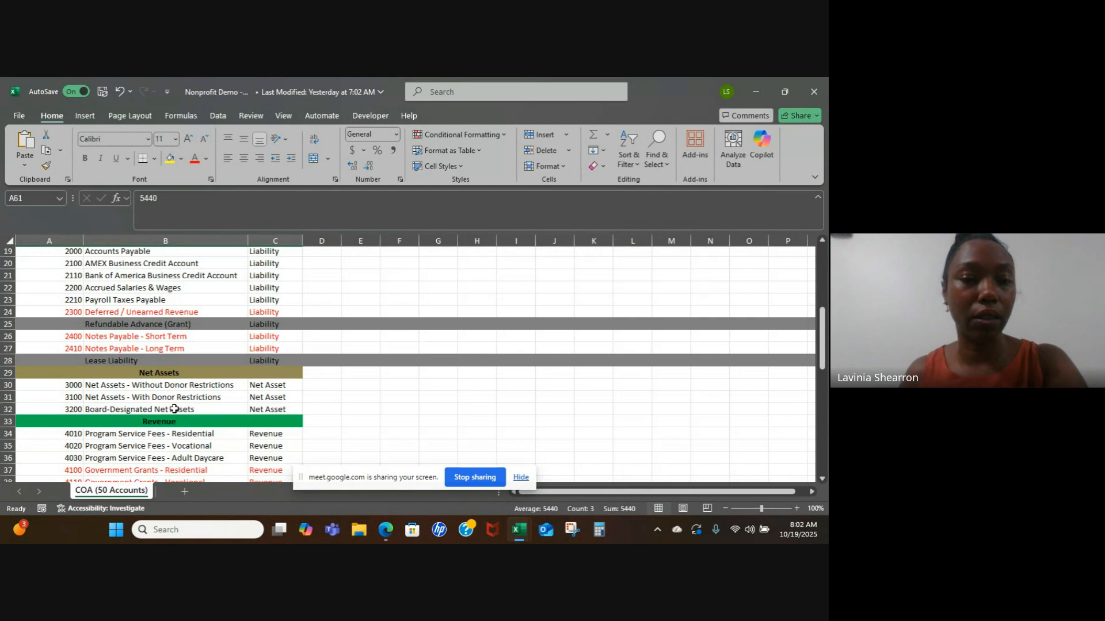
scroll(174, 409, down, 5)
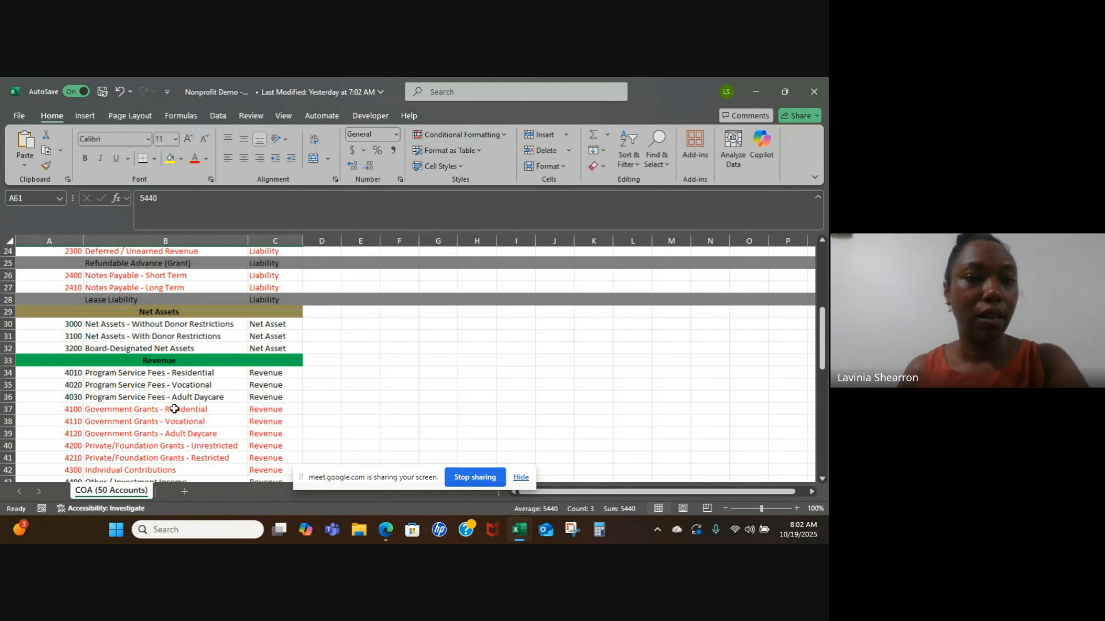
Examine the Revenue and Expenses sections of the COA sheet down to Other Income and Expenses.
scroll(174, 409, down, 1)
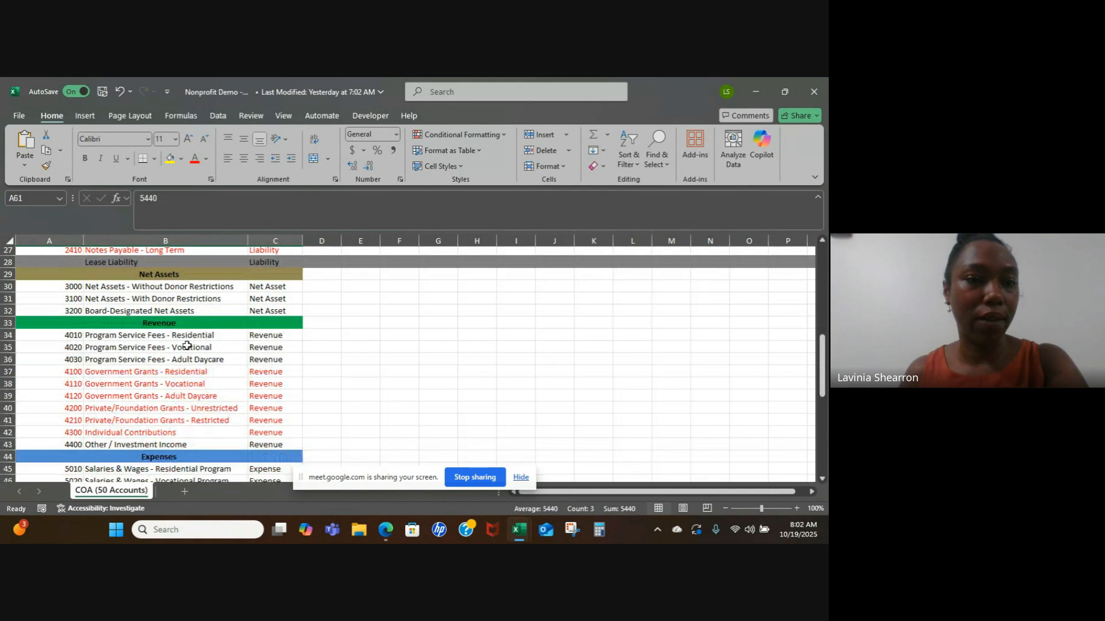
scroll(129, 324, down, 1)
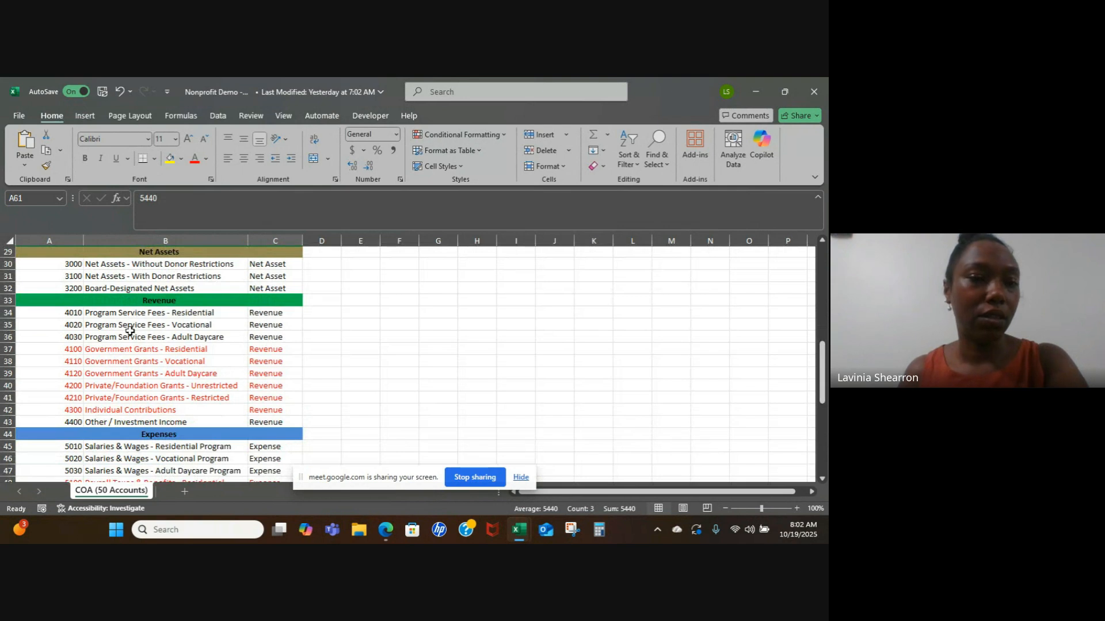
scroll(128, 354, down, 1)
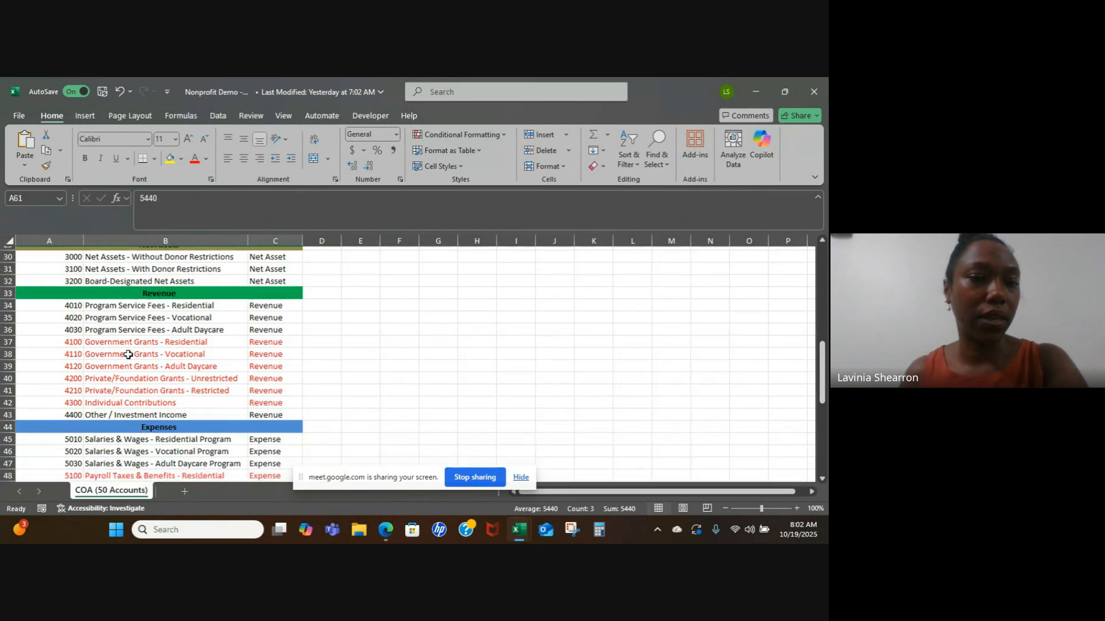
scroll(128, 354, down, 1)
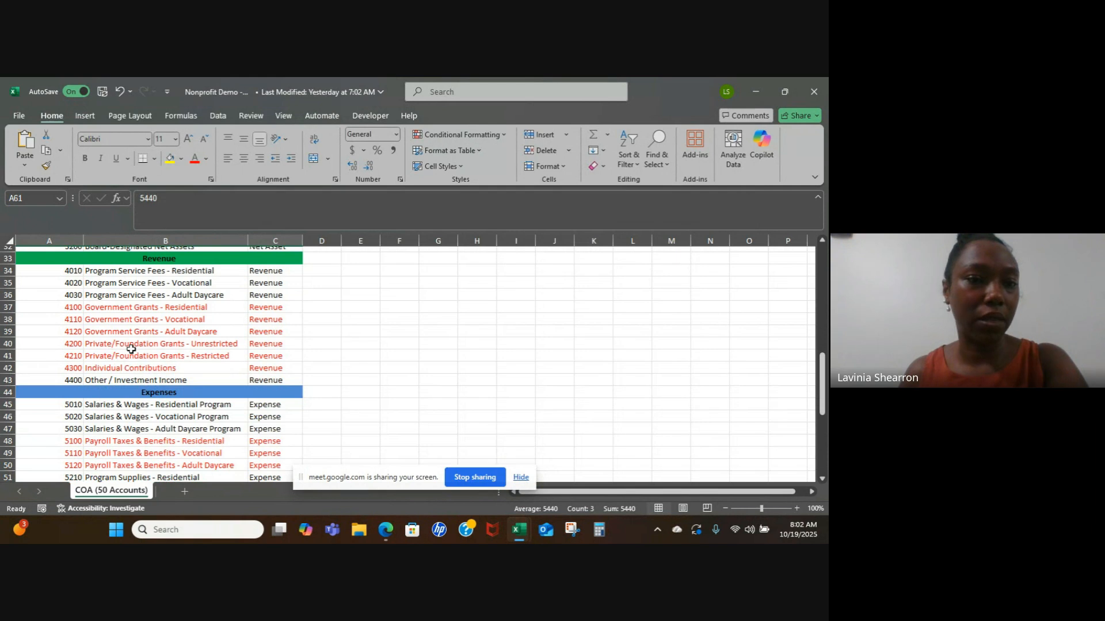
scroll(132, 349, down, 4)
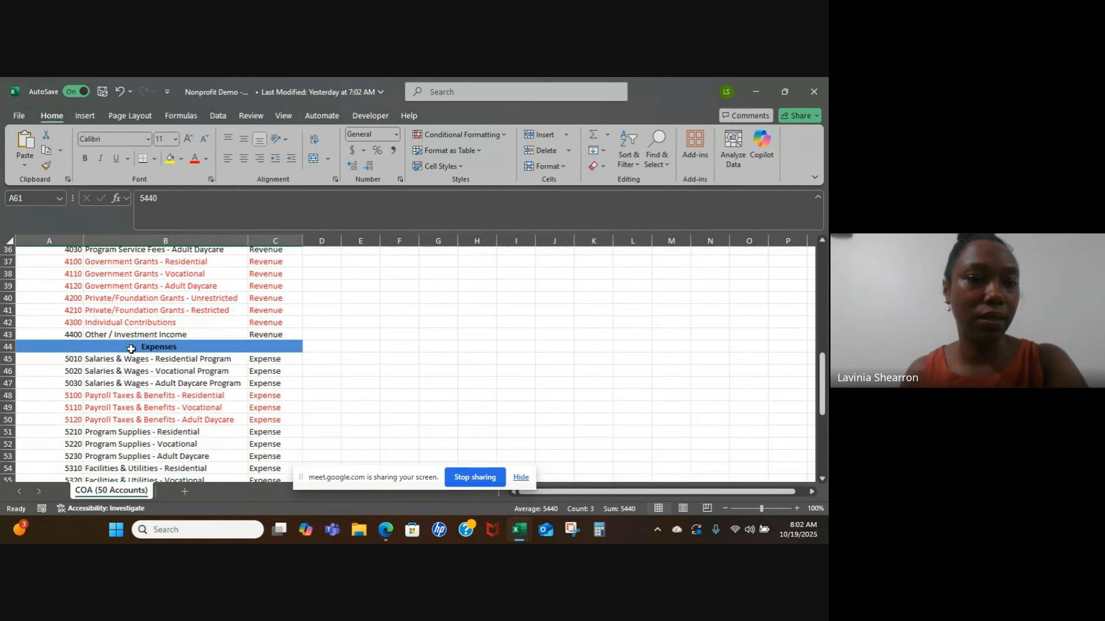
scroll(131, 347, down, 2)
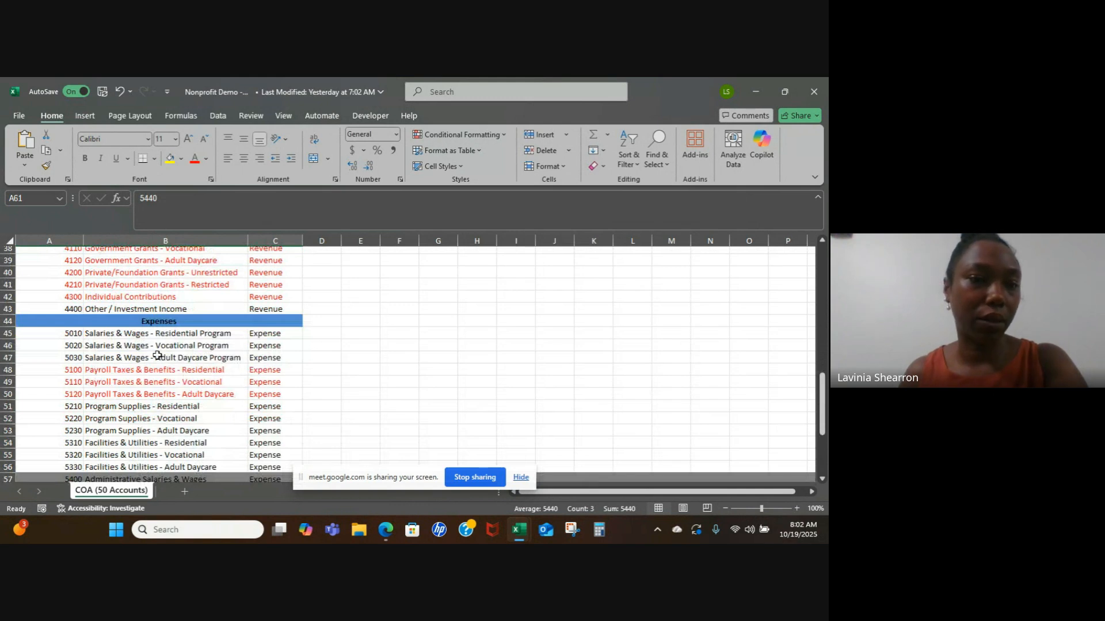
scroll(157, 355, down, 3)
scroll(157, 355, down, 5)
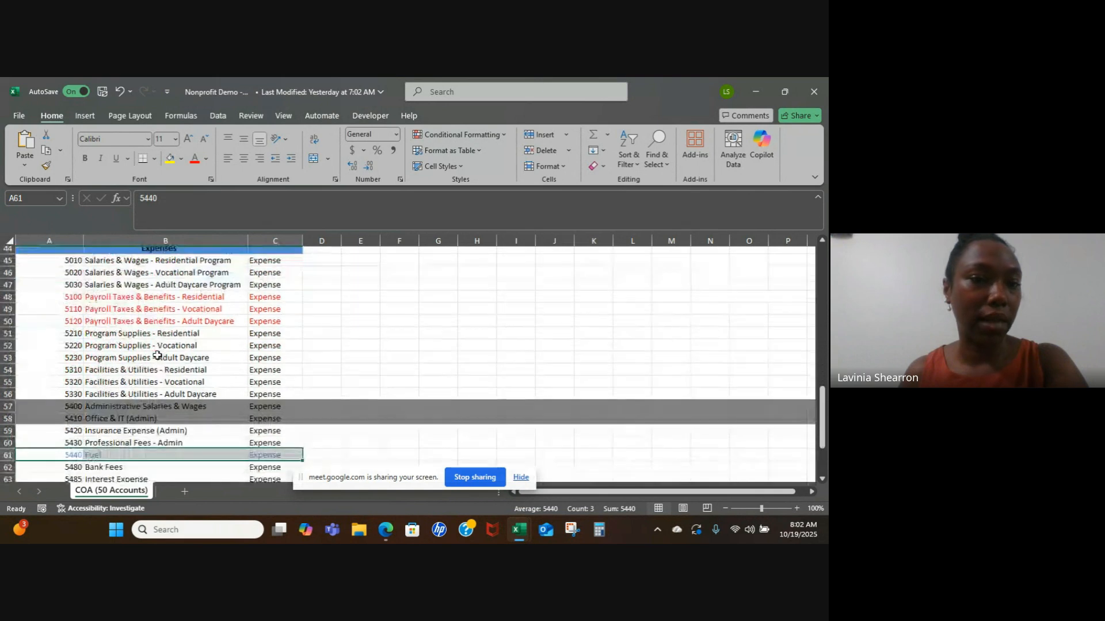
scroll(157, 356, down, 4)
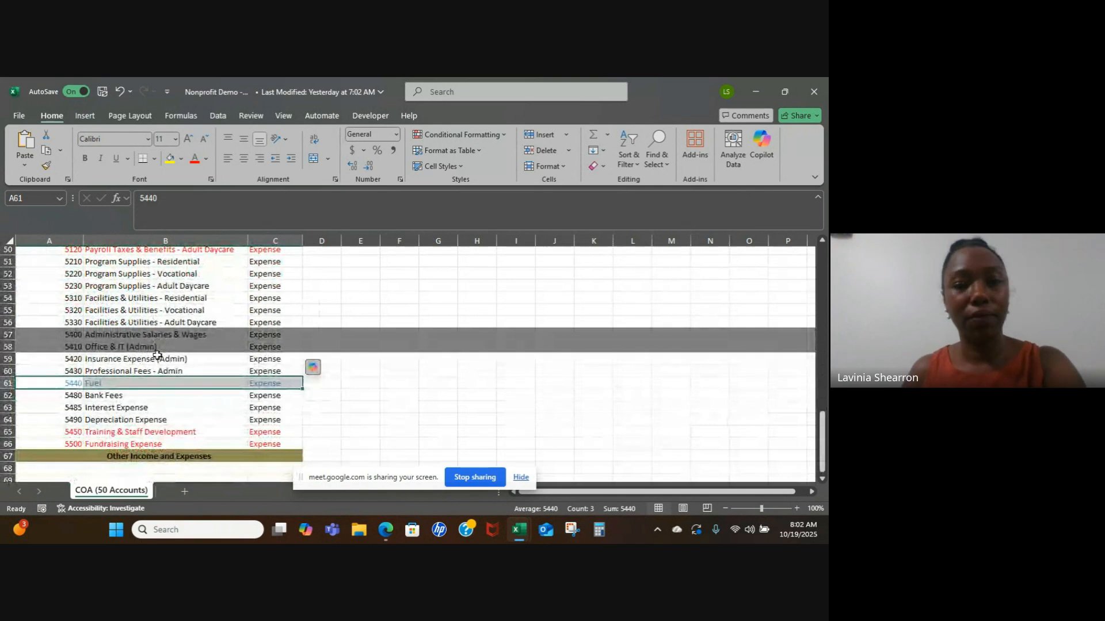
Return to the Assets section and skim the account list again through to the program expense accounts.
scroll(193, 320, up, 7)
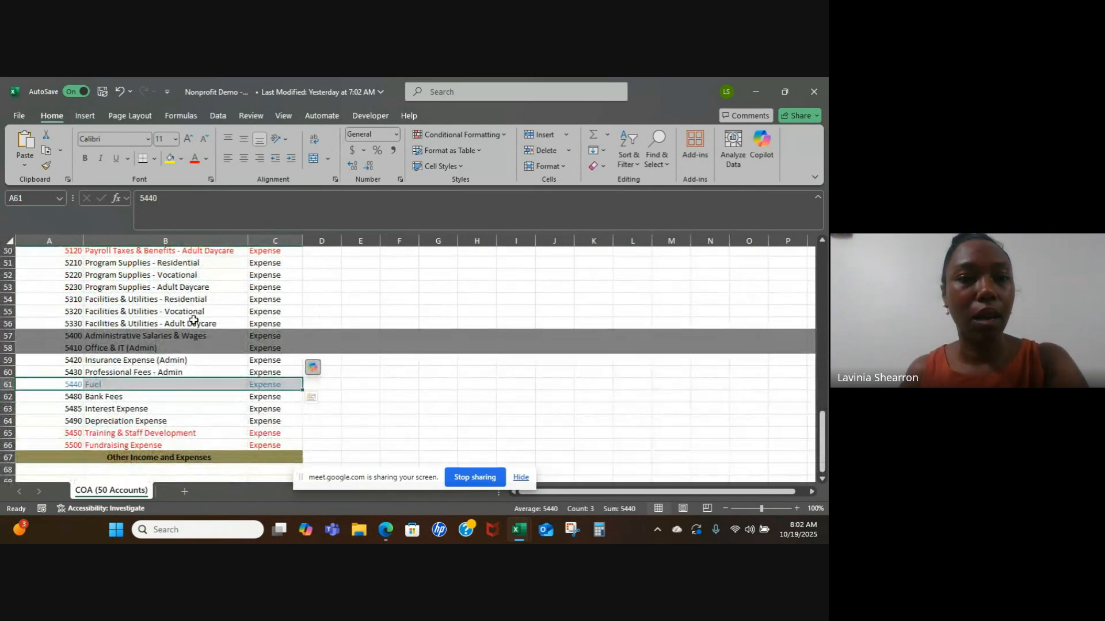
scroll(194, 319, up, 9)
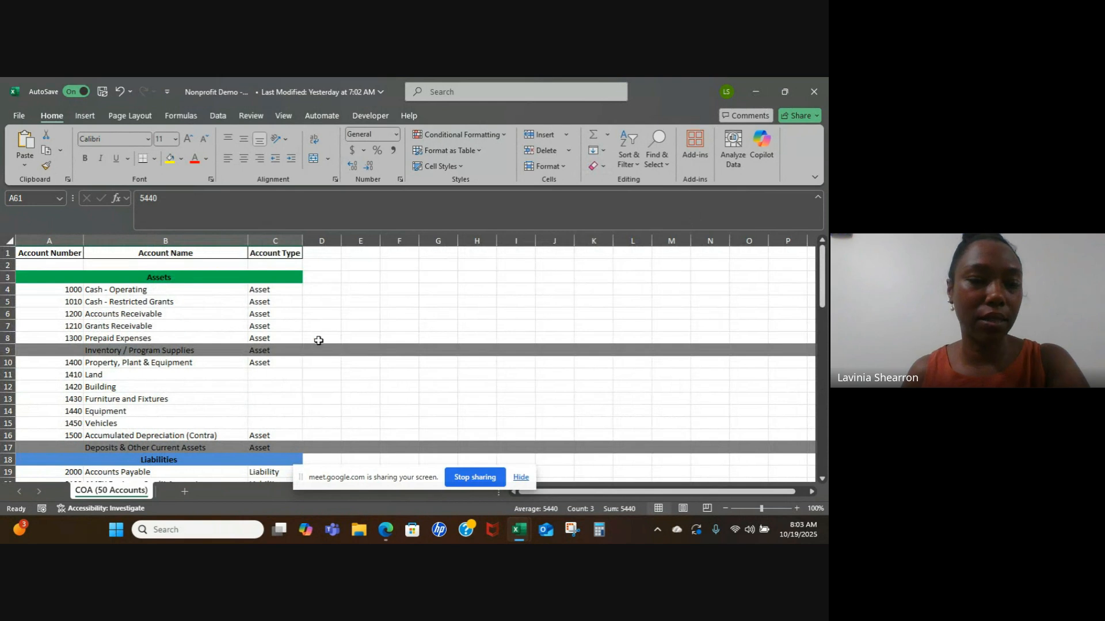
scroll(225, 365, down, 6)
scroll(225, 366, down, 1)
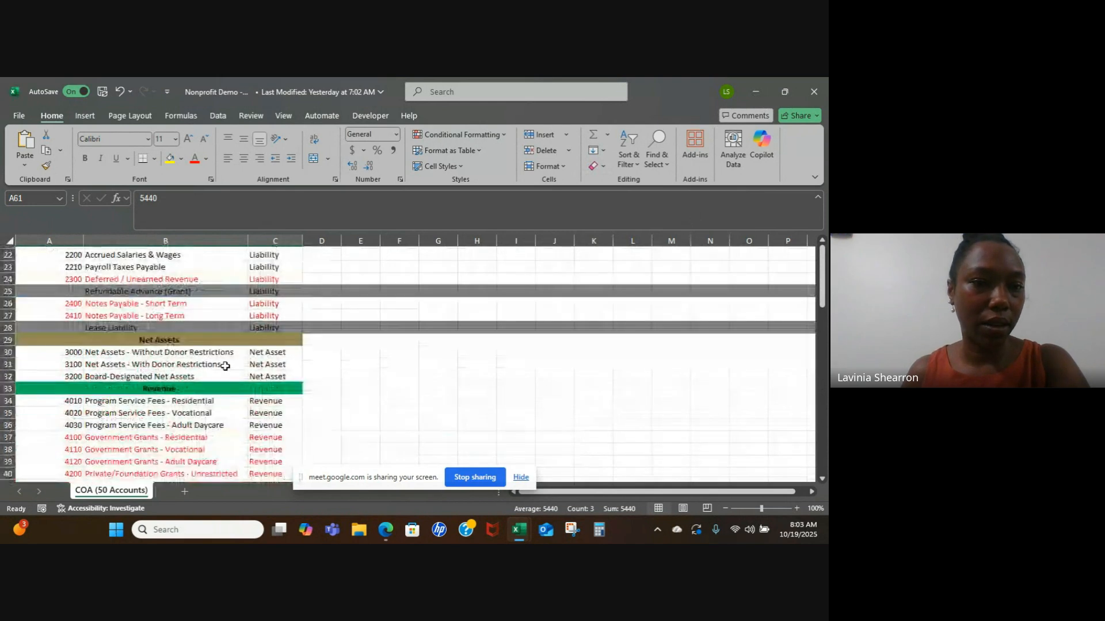
scroll(225, 366, down, 4)
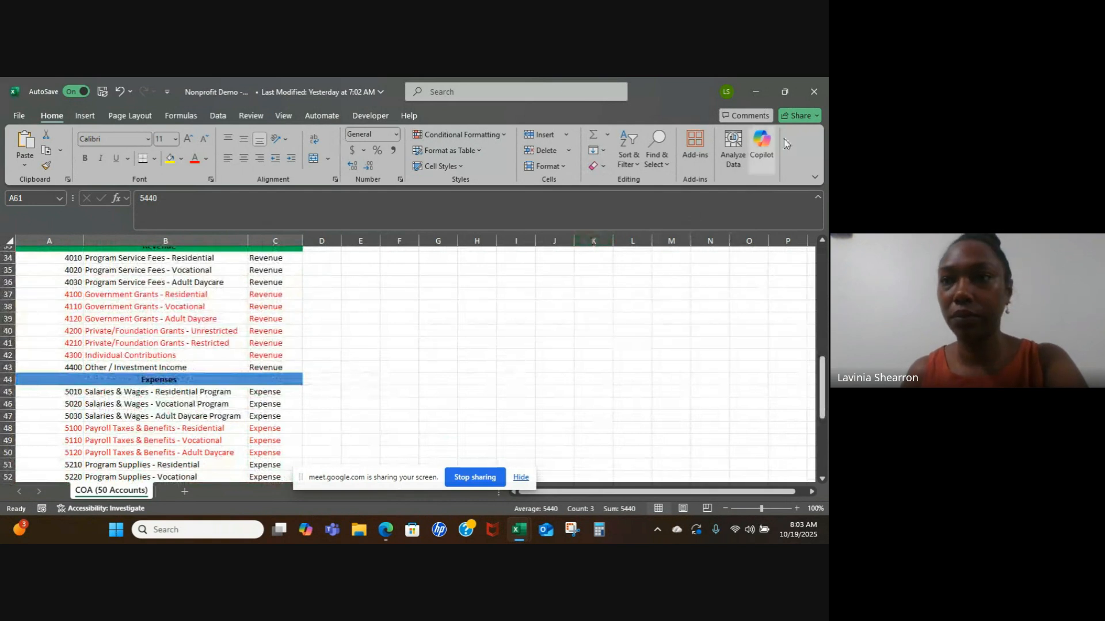
Switch to the QuickBooks chart of accounts and review the existing accounts from salaries back to the fixed assets.
click(755, 92)
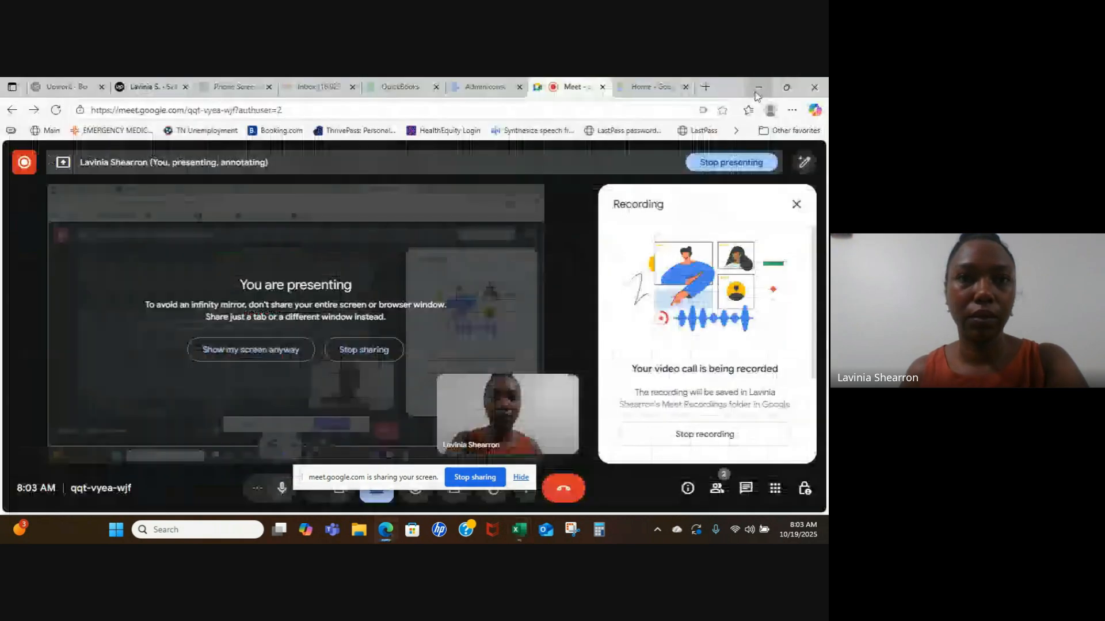
click(386, 92)
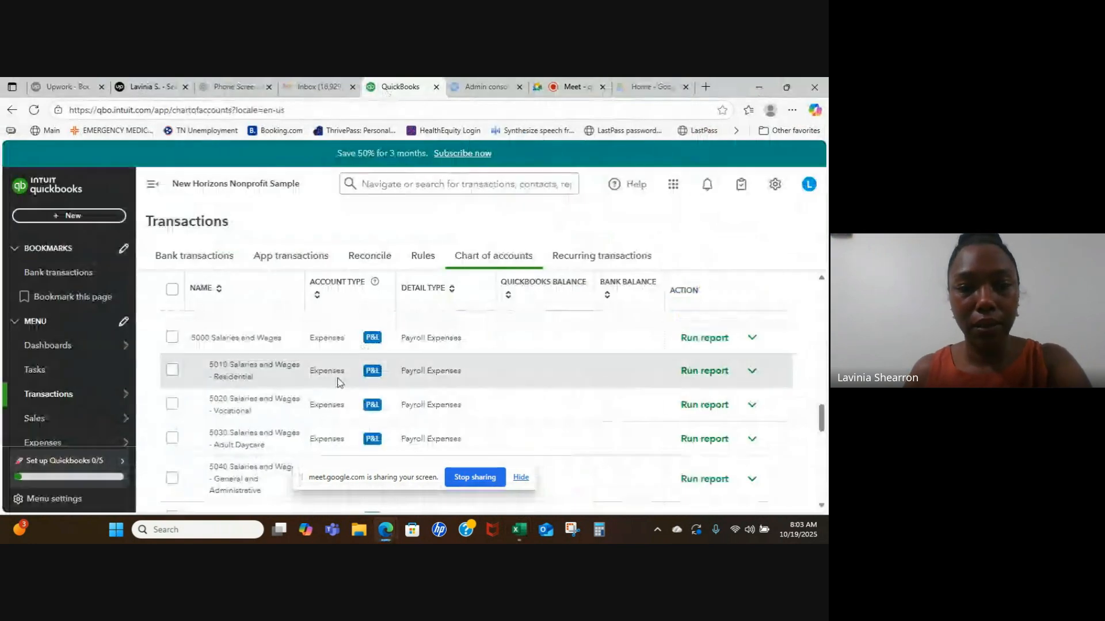
scroll(340, 383, up, 1)
scroll(340, 383, up, 3)
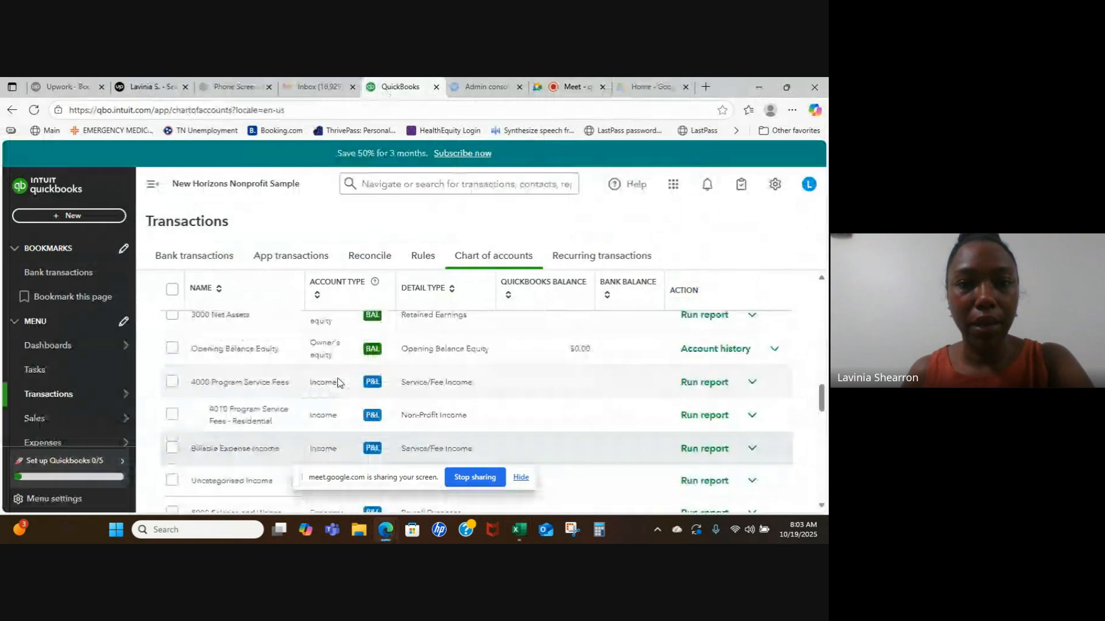
scroll(340, 383, up, 10)
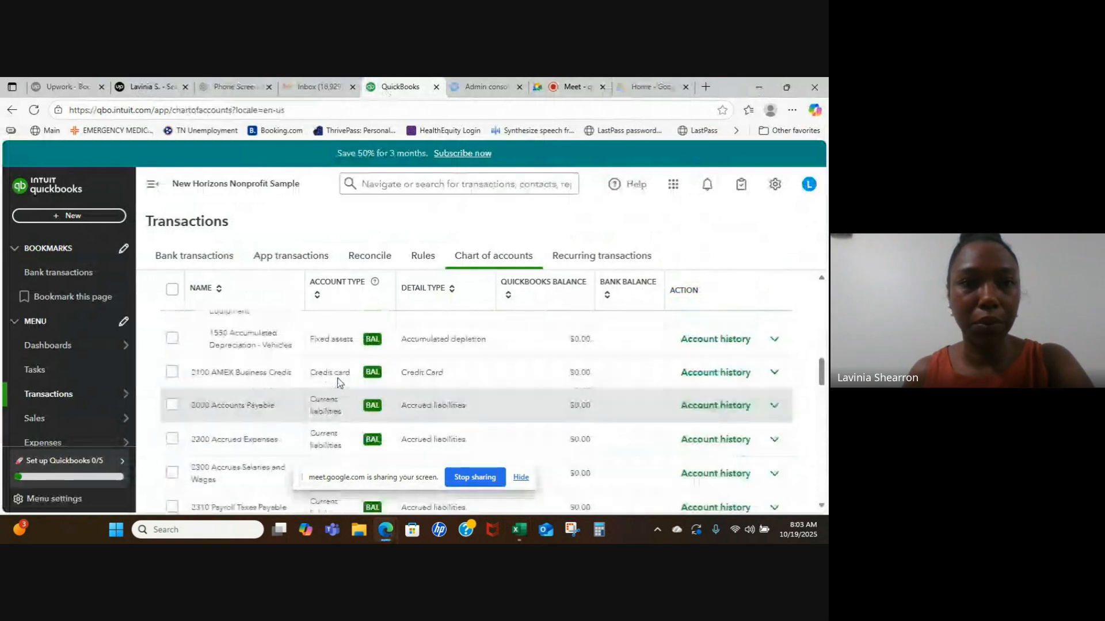
scroll(338, 377, up, 1)
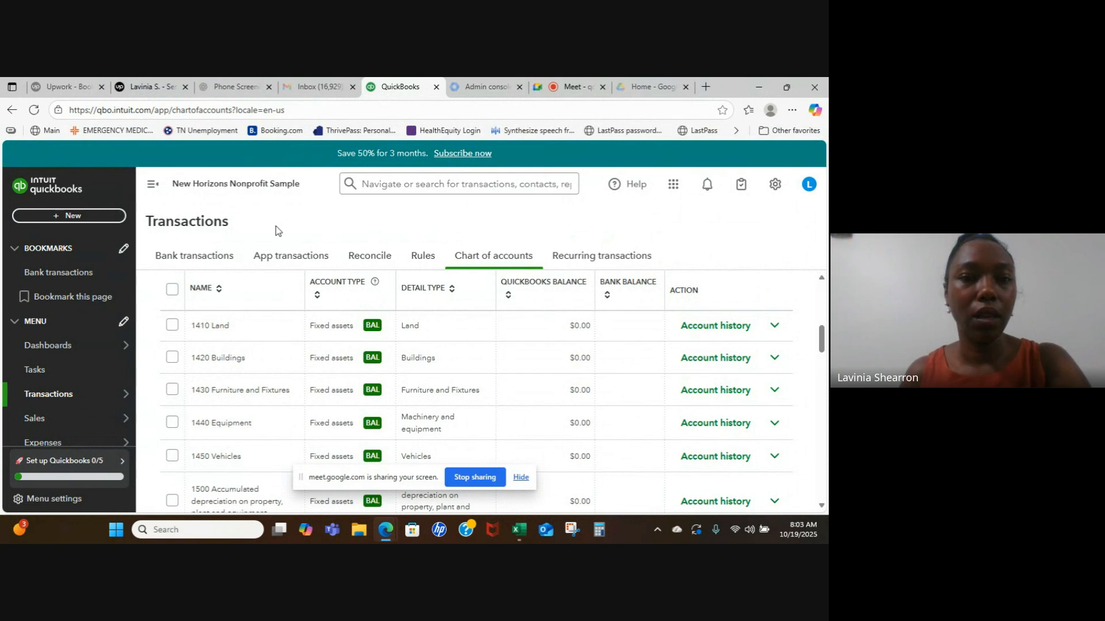
Examine how the Salaries and Wages, Program Supplies and Utilities parent accounts are split into program sub-accounts in QuickBooks.
scroll(259, 299, down, 5)
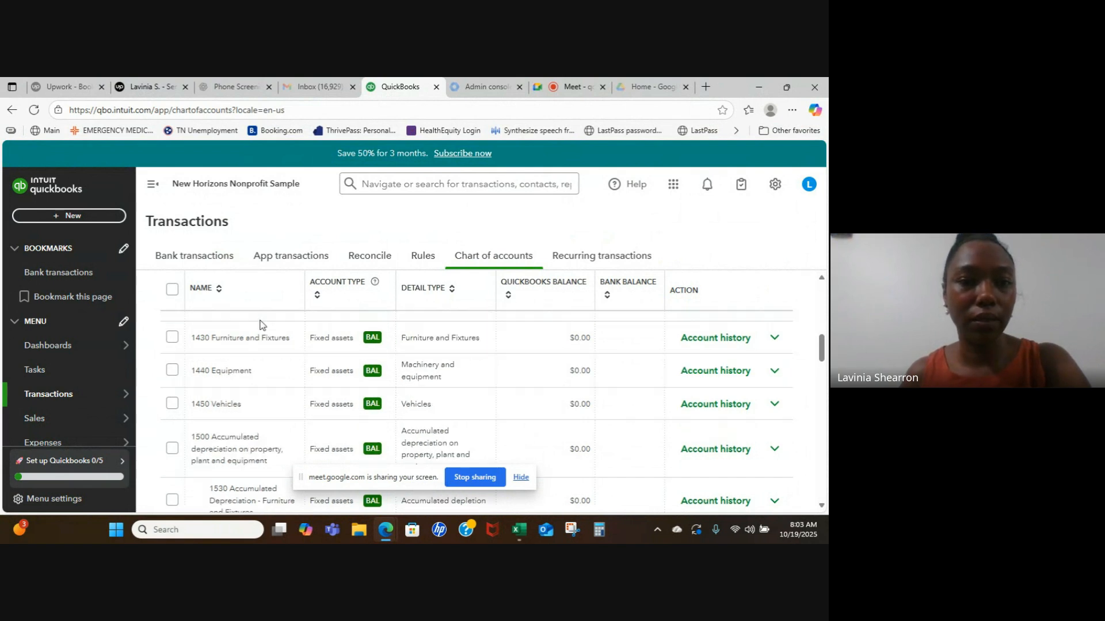
scroll(260, 324, down, 7)
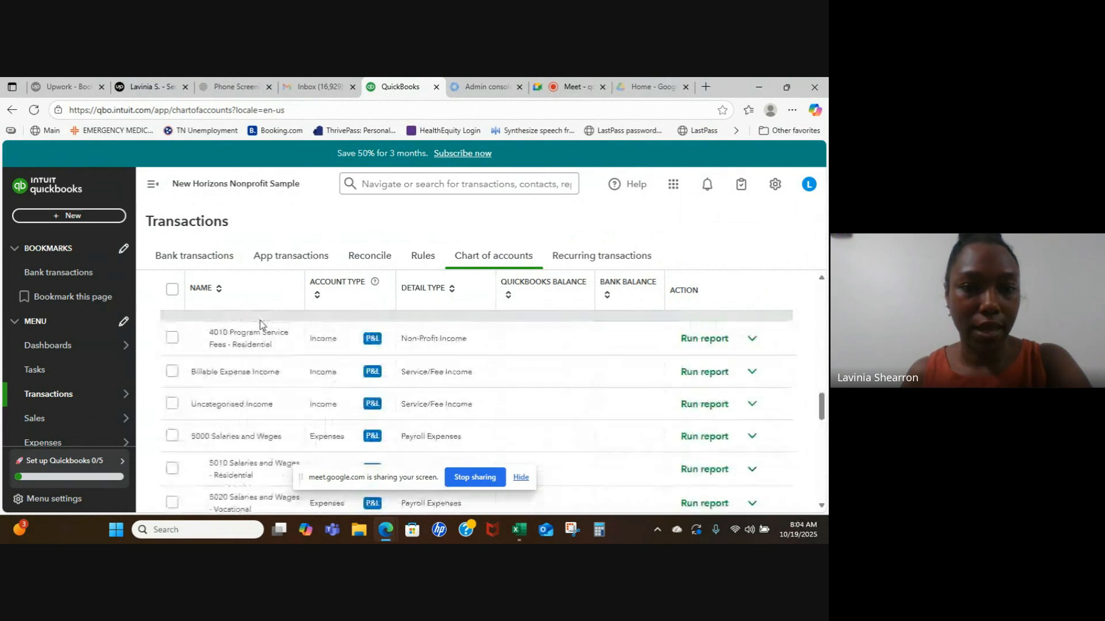
scroll(260, 324, down, 1)
scroll(260, 324, down, 3)
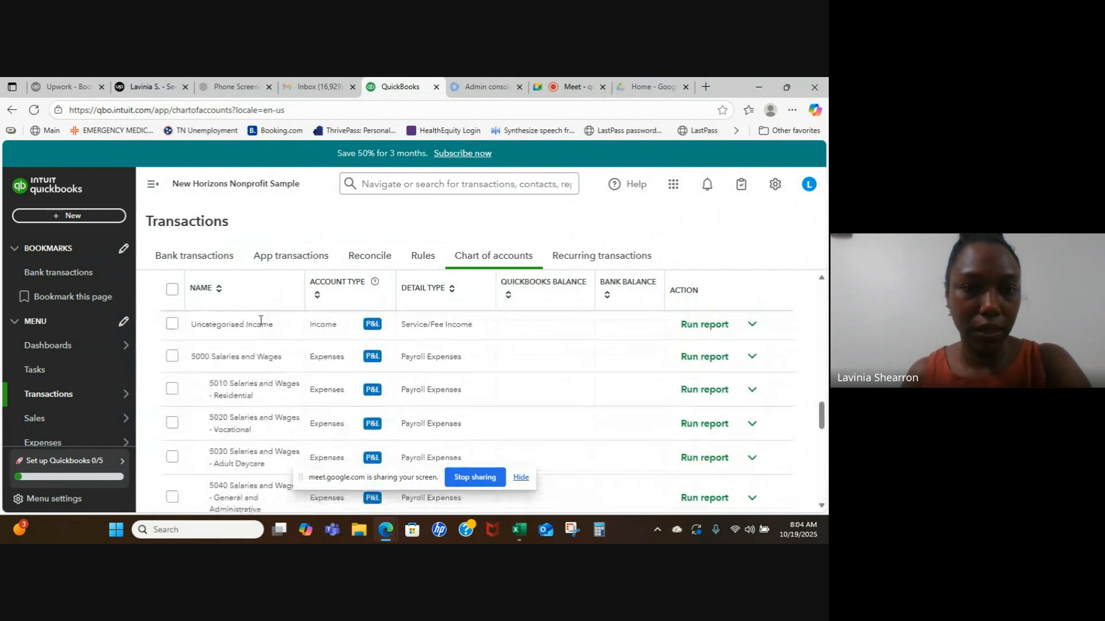
scroll(260, 324, down, 4)
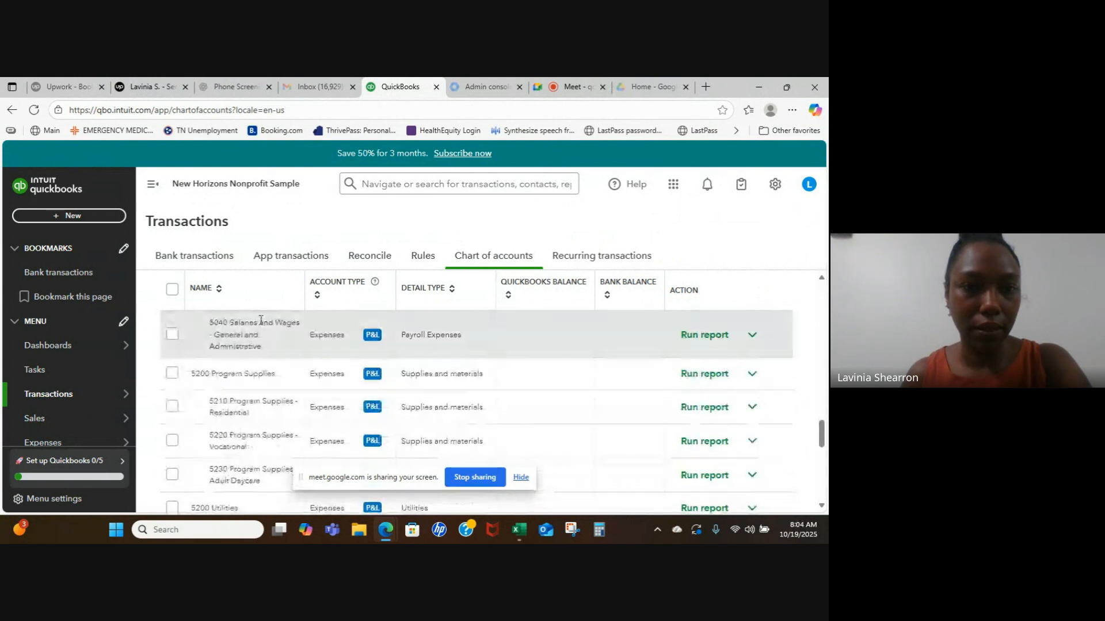
scroll(260, 324, up, 4)
scroll(260, 324, up, 1)
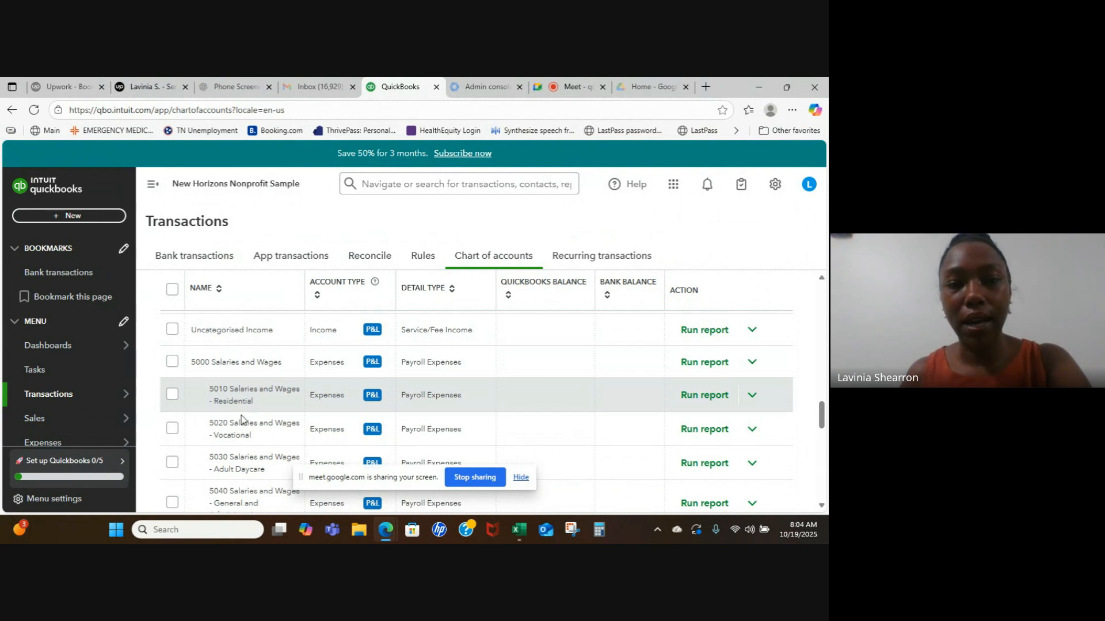
scroll(255, 439, down, 1)
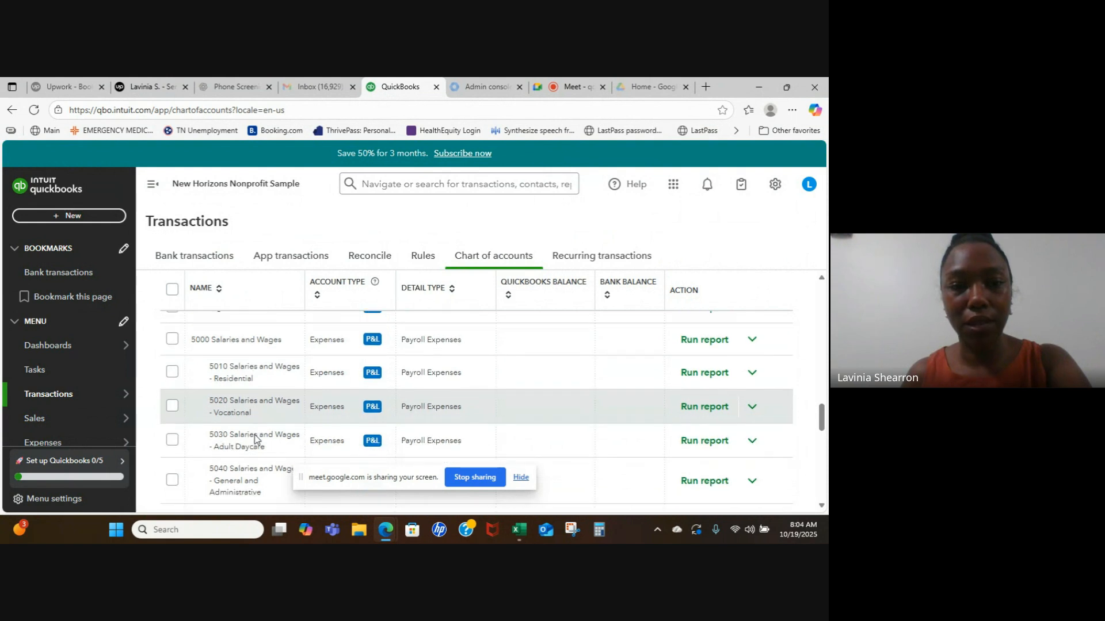
scroll(255, 439, down, 2)
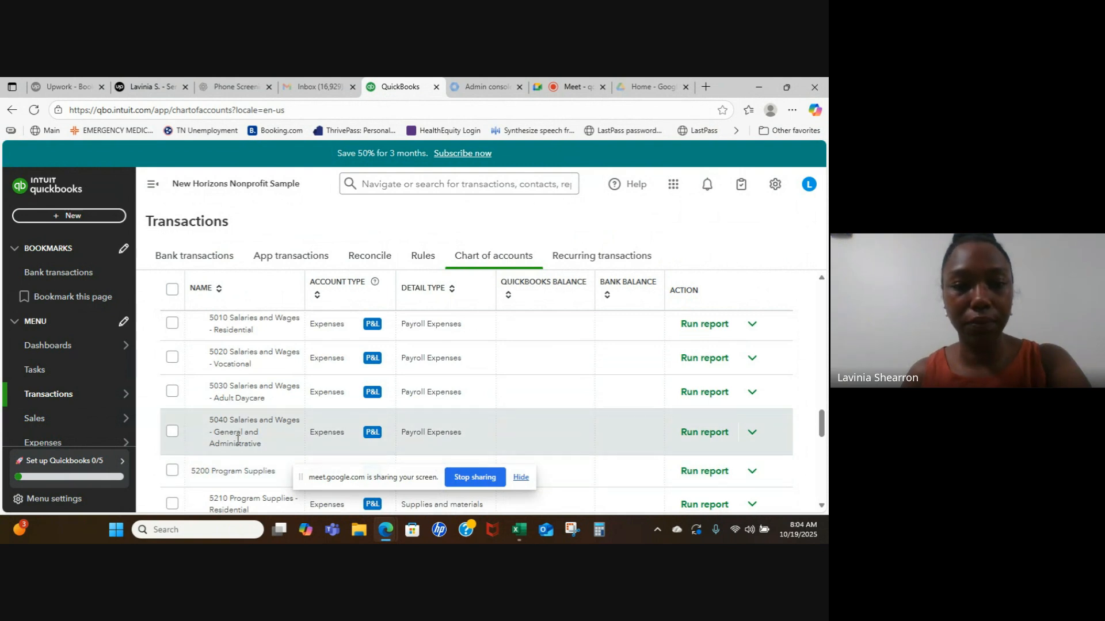
scroll(238, 440, down, 2)
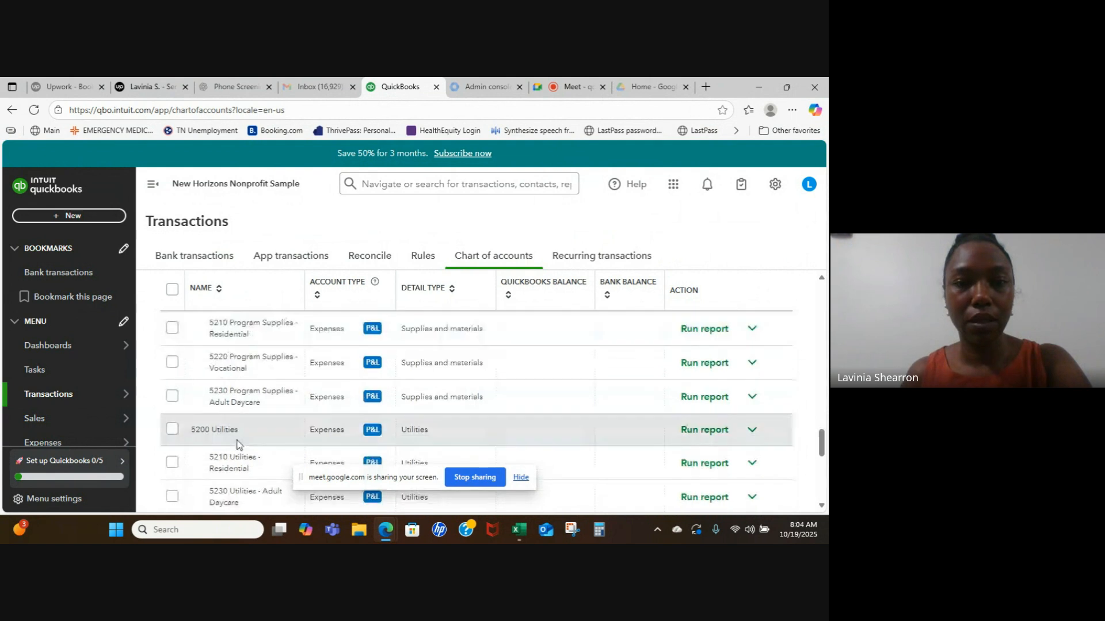
Check the liability, equity and income accounts in QuickBooks and locate 4000 Program Service Fees with its Residential sub-account.
scroll(238, 442, up, 10)
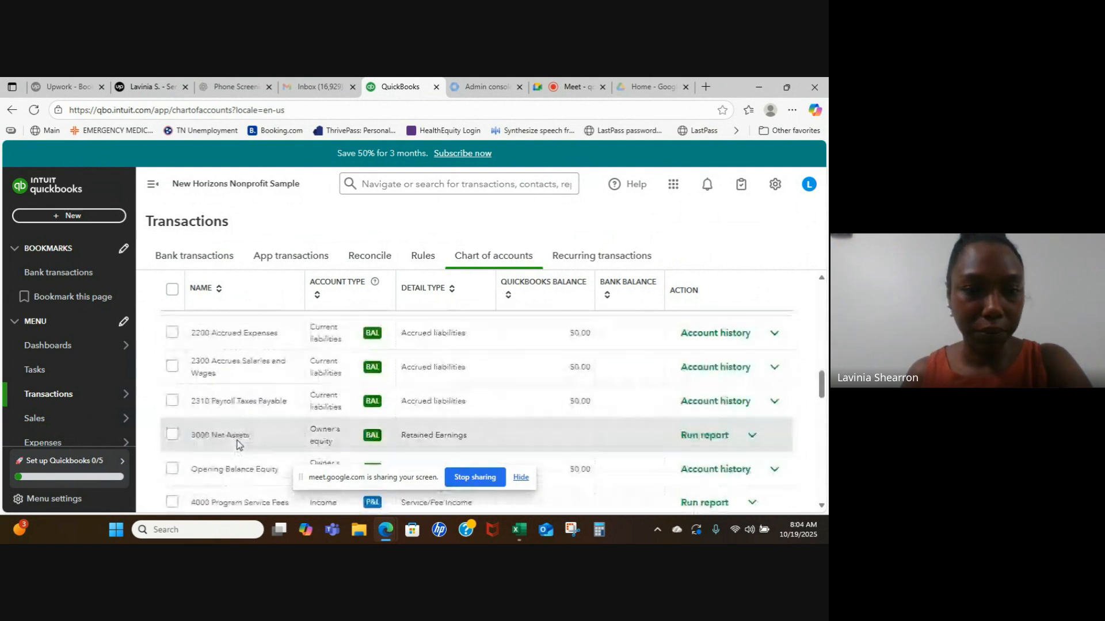
scroll(238, 442, down, 1)
scroll(238, 440, up, 2)
scroll(237, 440, up, 3)
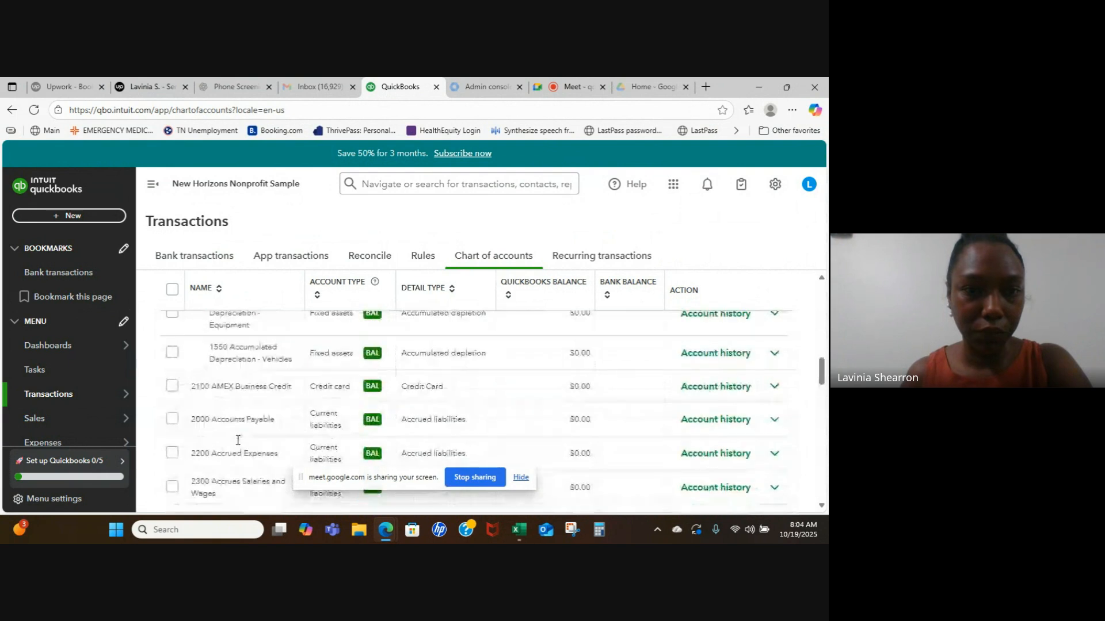
scroll(238, 443, down, 6)
scroll(238, 443, down, 5)
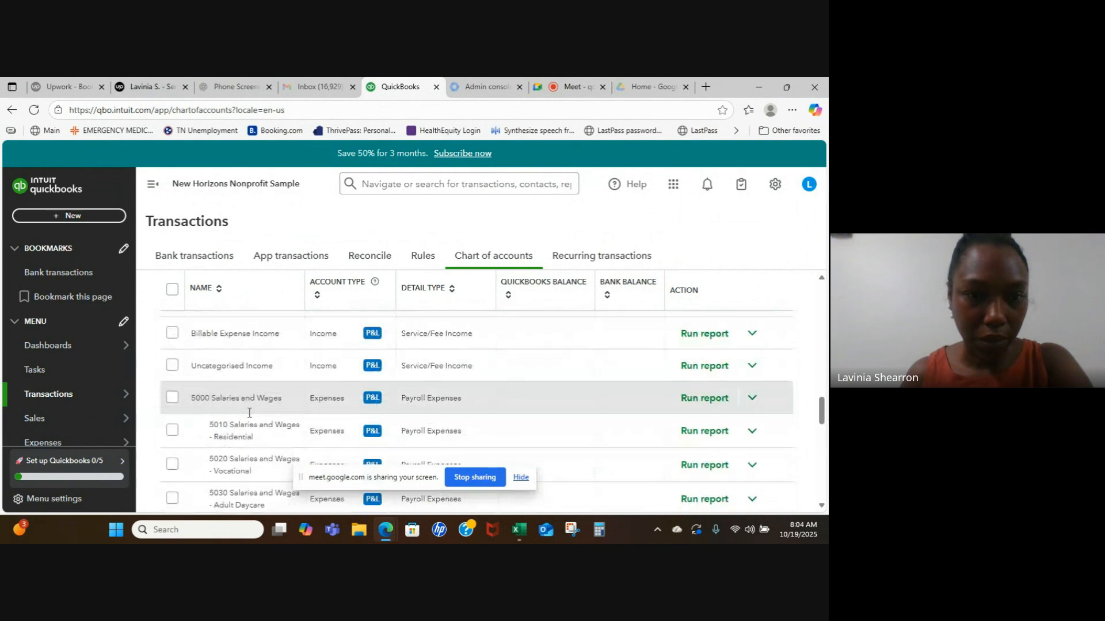
scroll(249, 414, up, 3)
scroll(249, 416, up, 1)
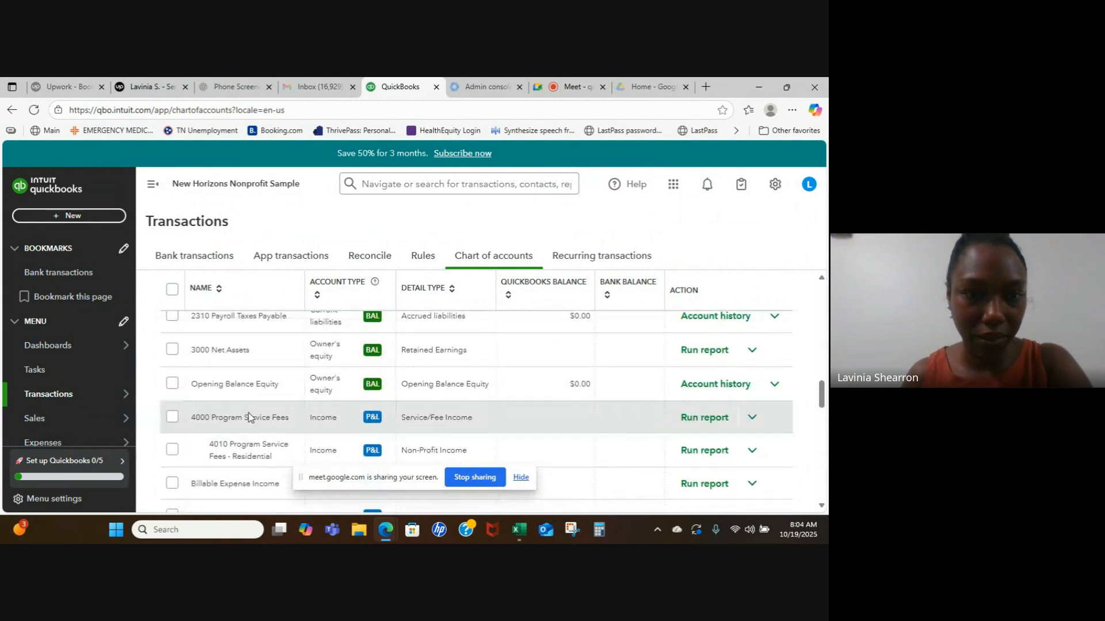
Start a new account in the QuickBooks chart of accounts and name it "4020 Program Service Fees - Vocational".
scroll(249, 415, down, 1)
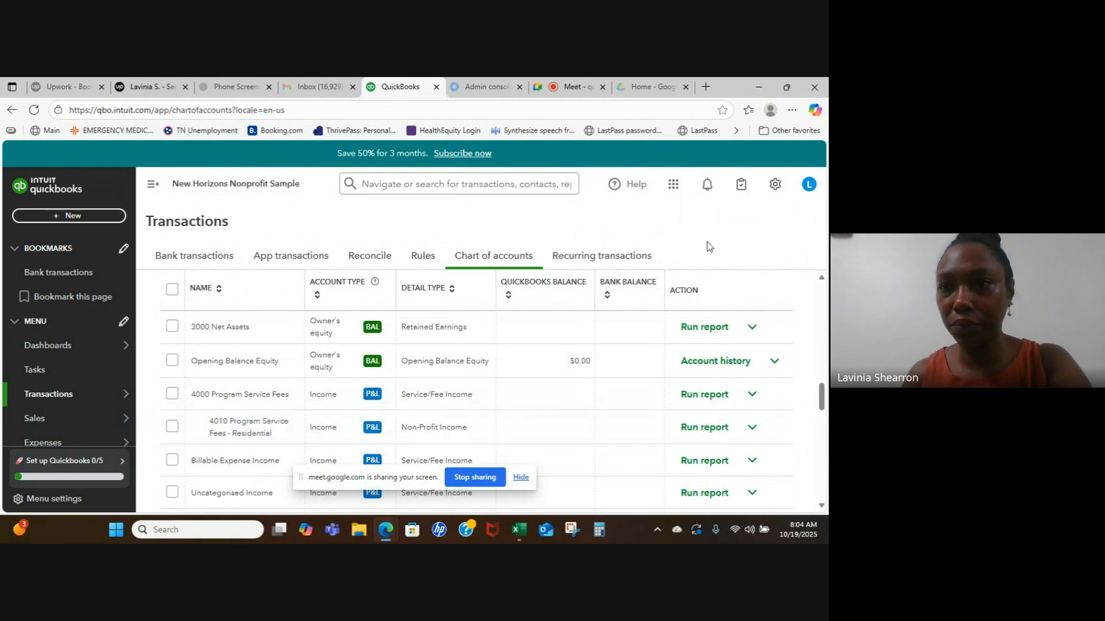
scroll(652, 340, up, 5)
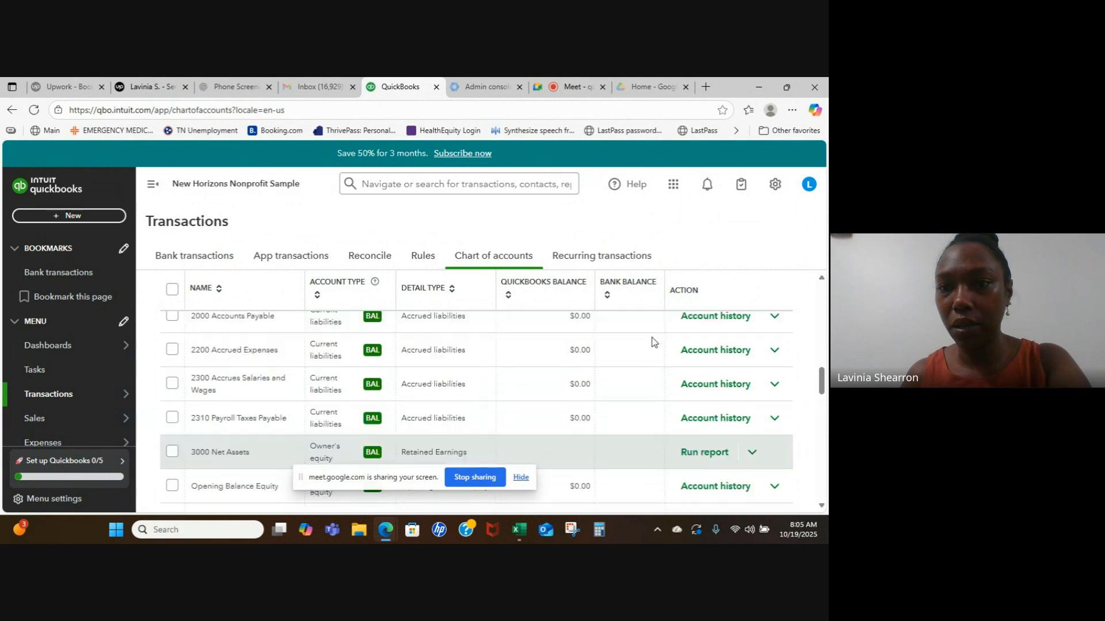
scroll(652, 342, up, 10)
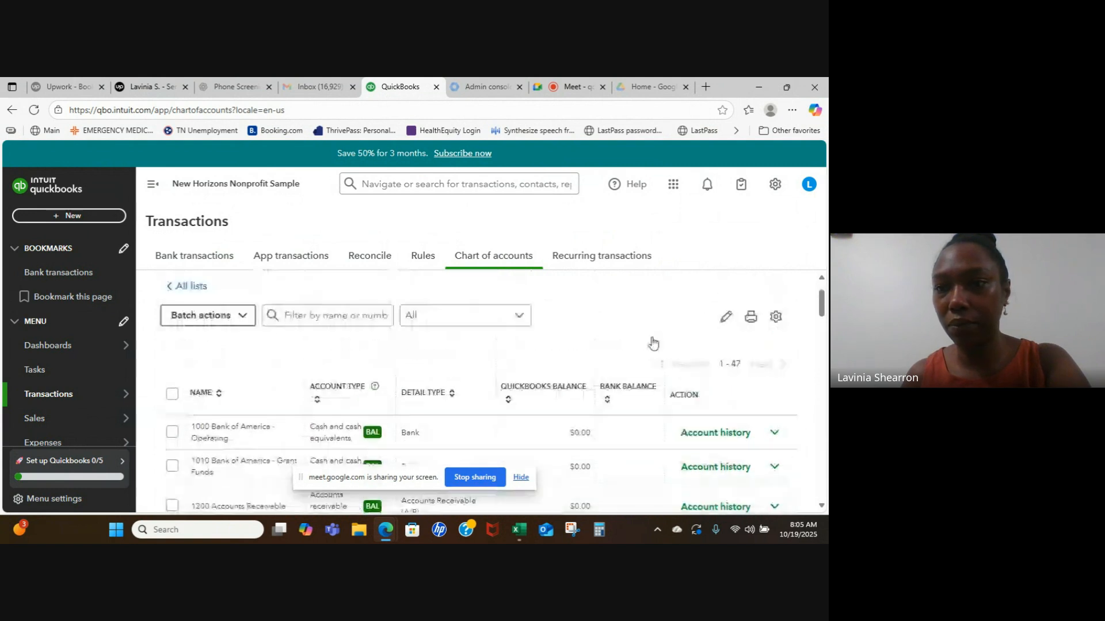
scroll(652, 342, up, 2)
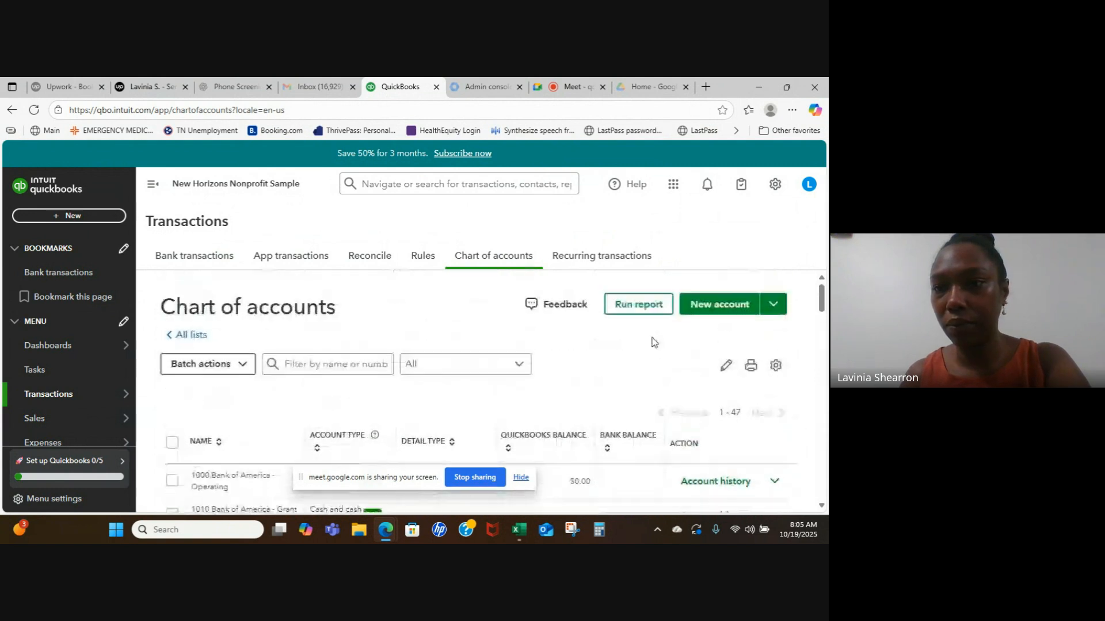
click(714, 305)
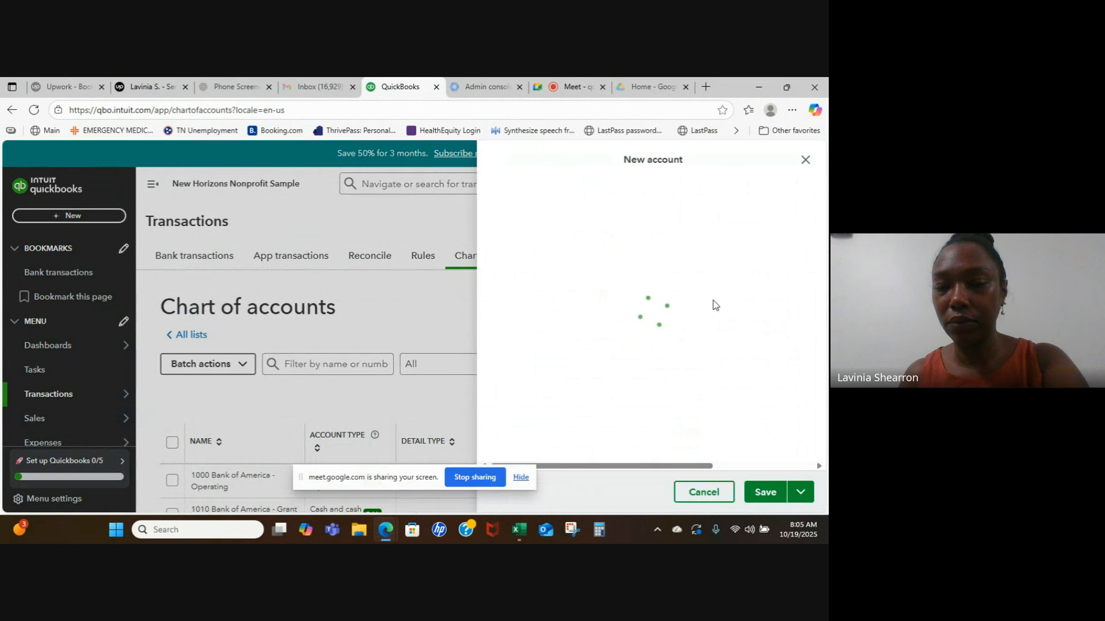
click(524, 211)
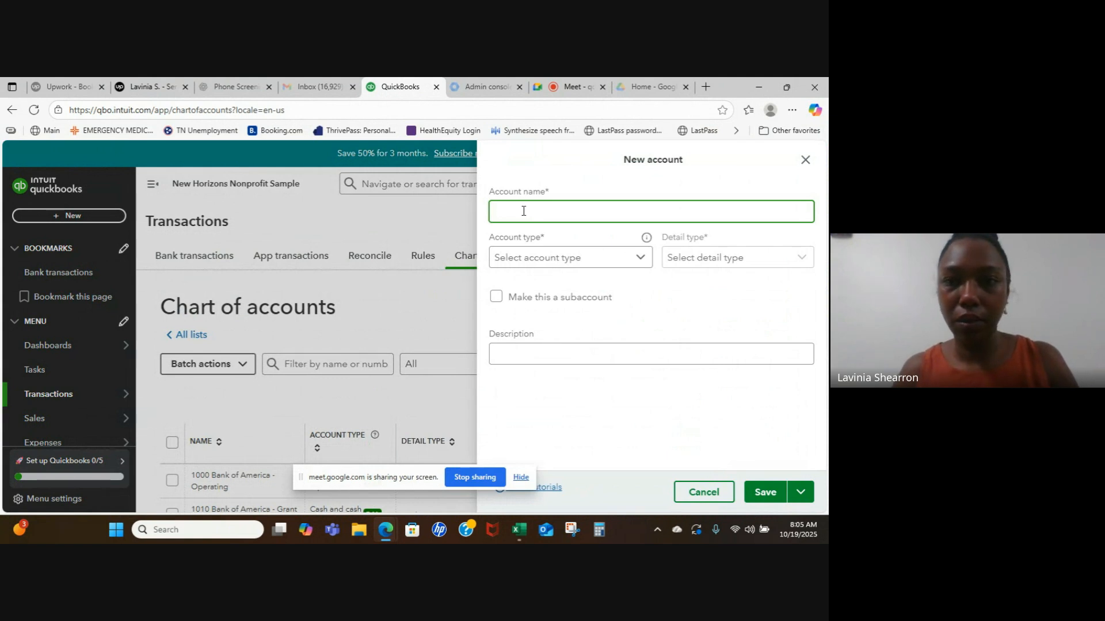
text(40)
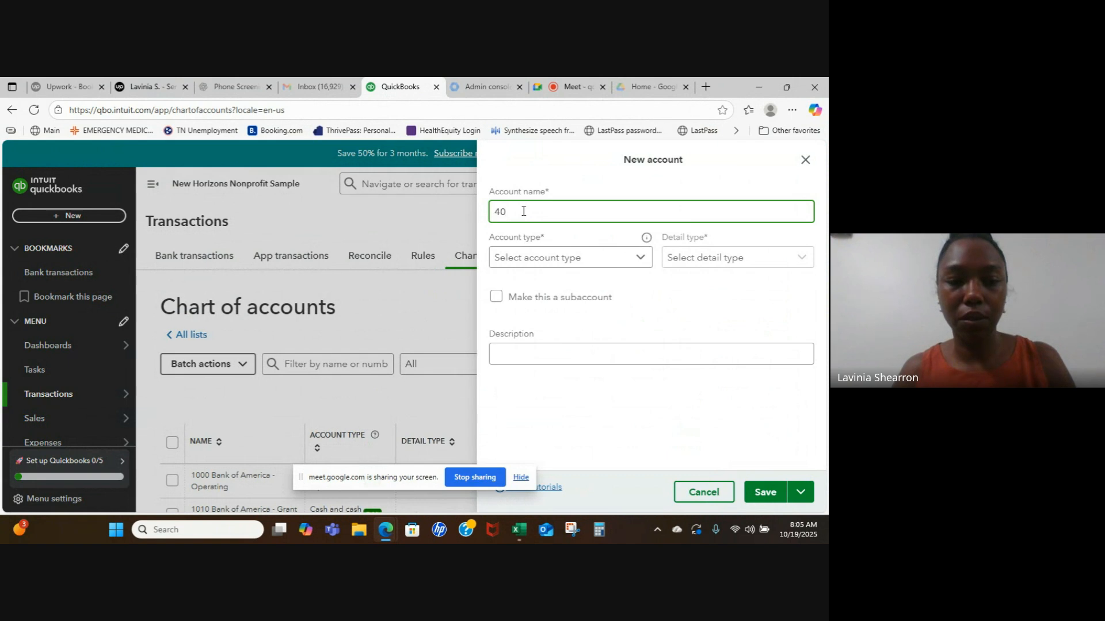
text(20 )
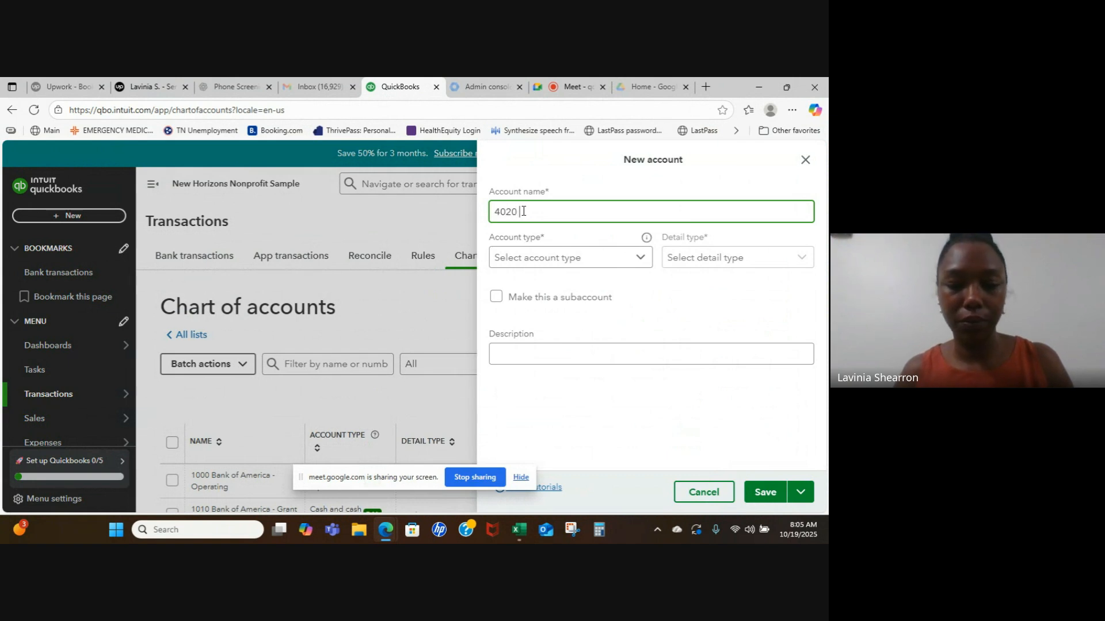
text(B)
text(rogram Service Fees - Voca)
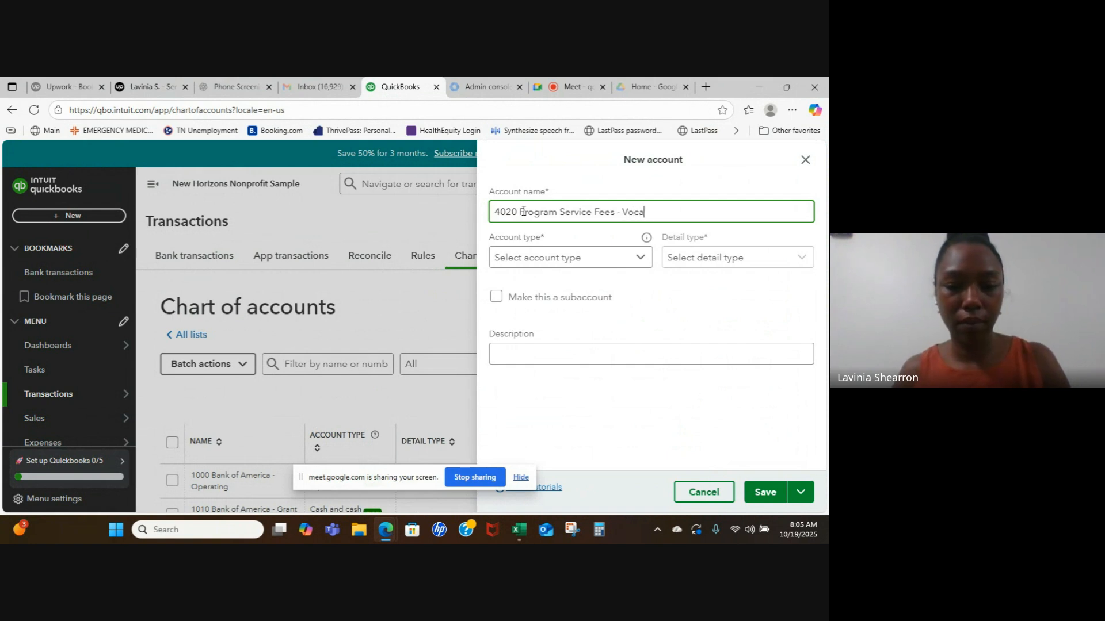
text(tional)
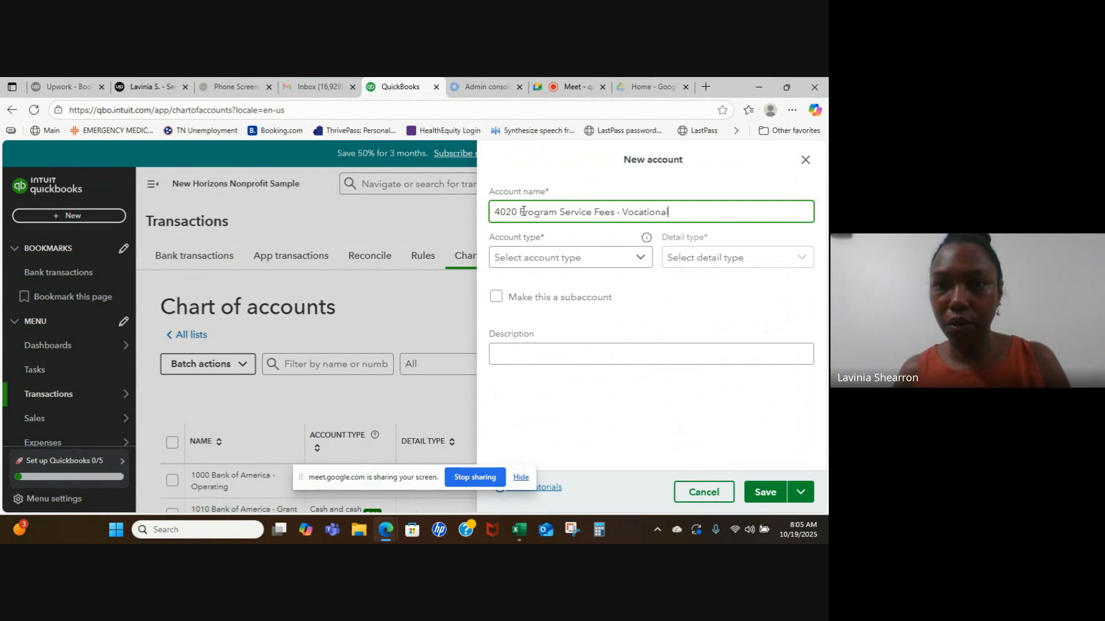
Set the new account's type to Income and its detail type to Non-Profit Income.
click(582, 262)
scroll(573, 347, down, 3)
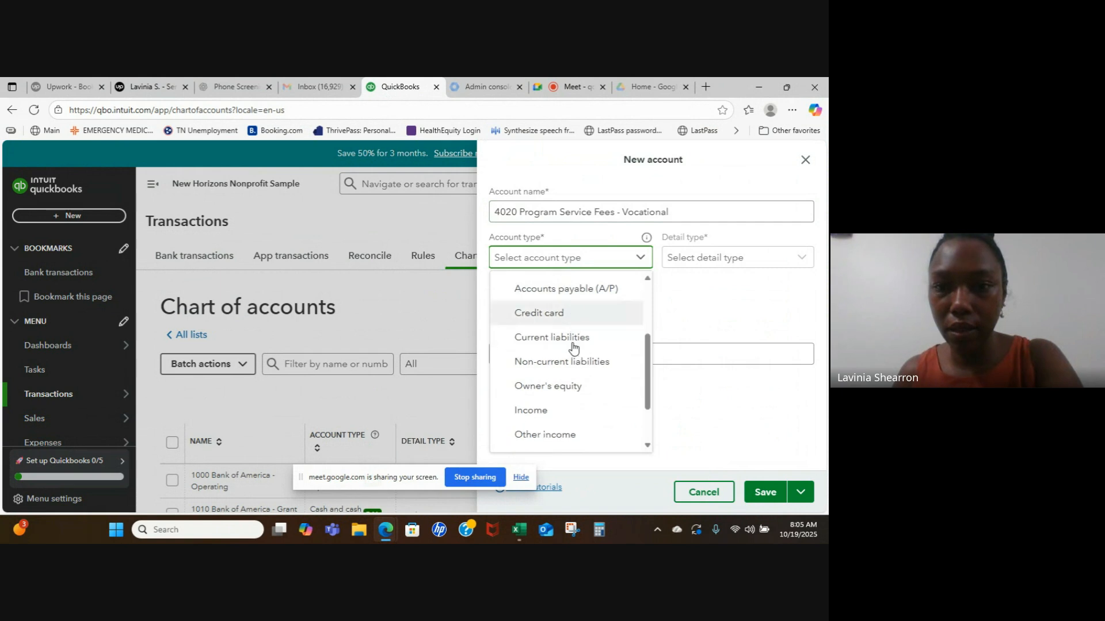
click(548, 390)
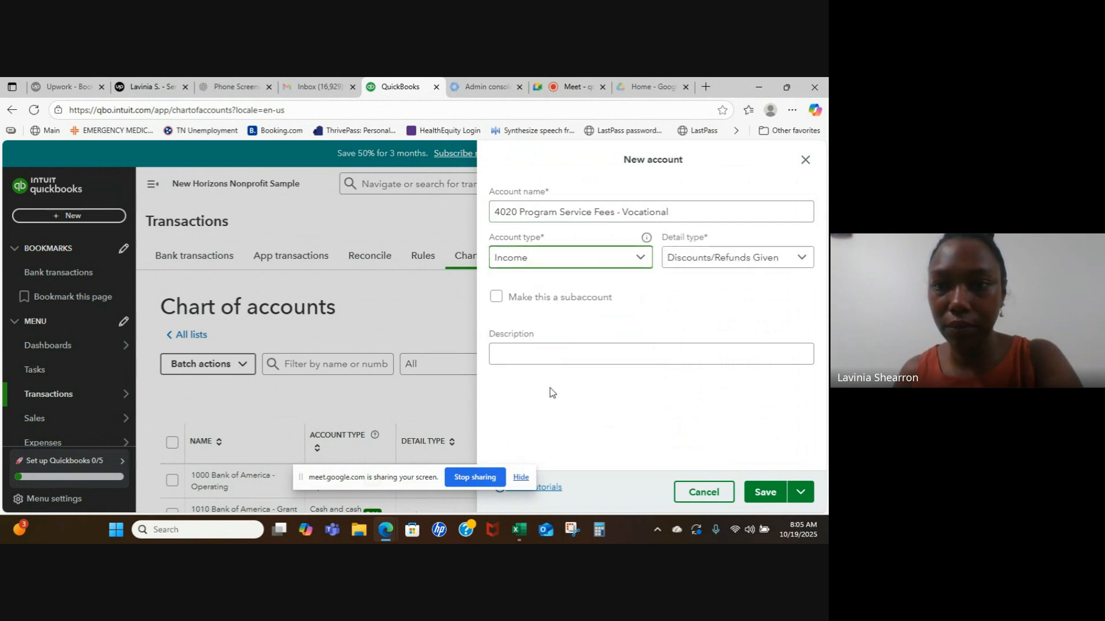
click(727, 261)
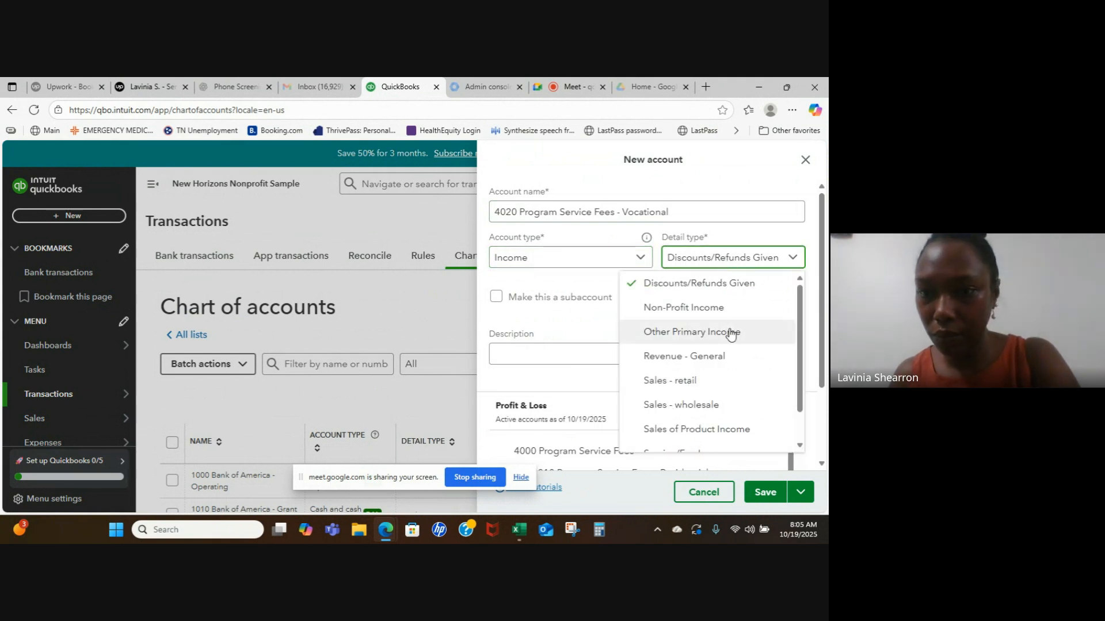
scroll(730, 334, down, 1)
scroll(730, 332, up, 1)
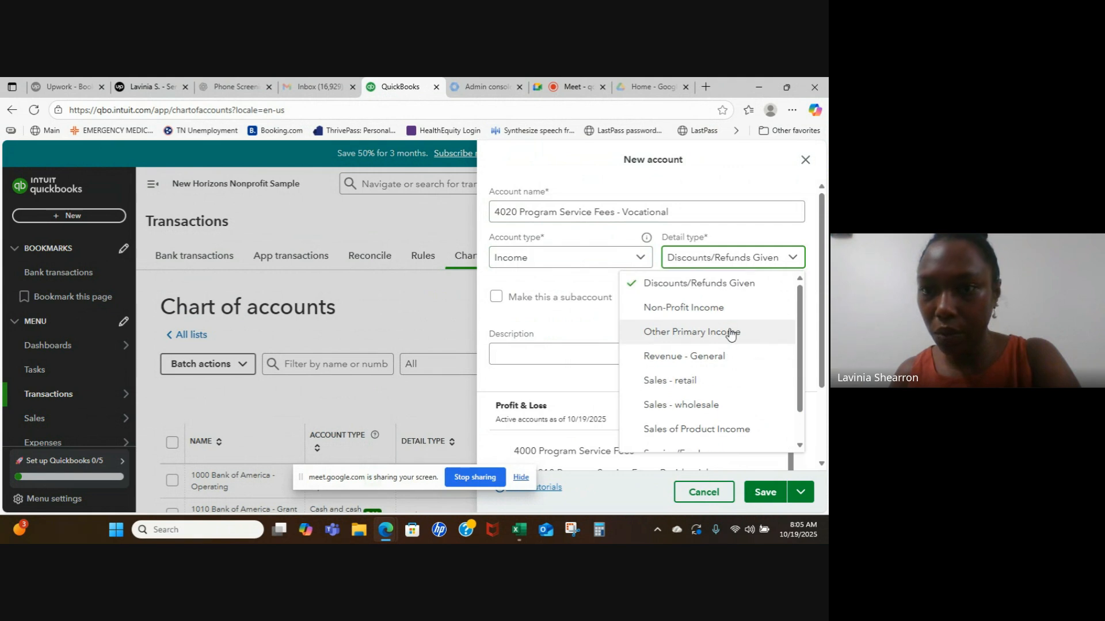
click(714, 307)
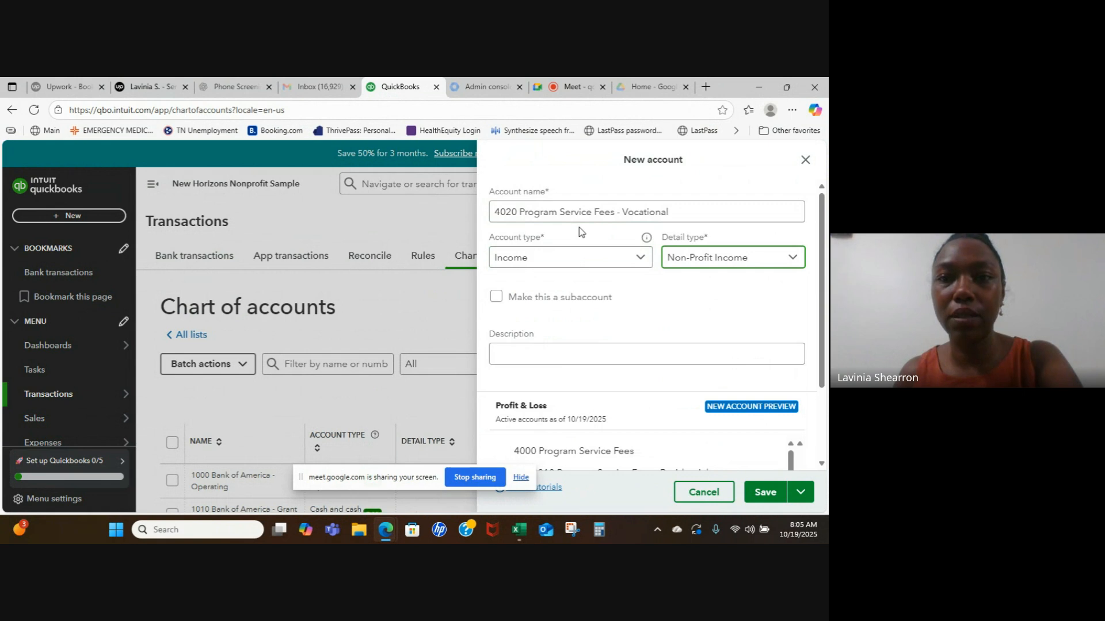
Make the new account a subaccount of 4000 Program Service Fees and save it.
click(497, 298)
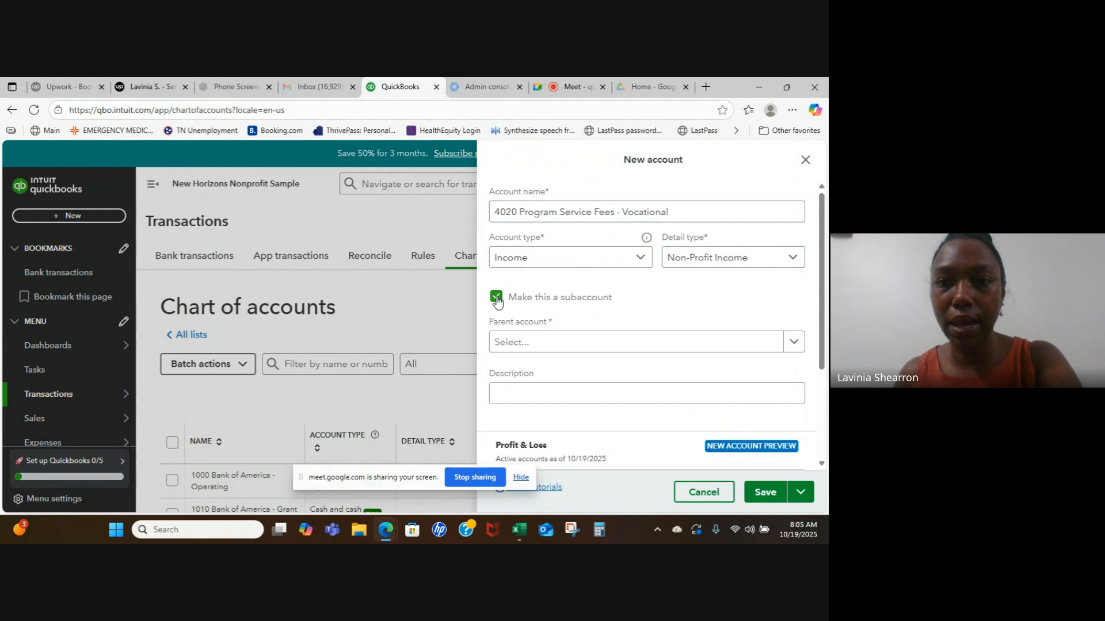
click(537, 344)
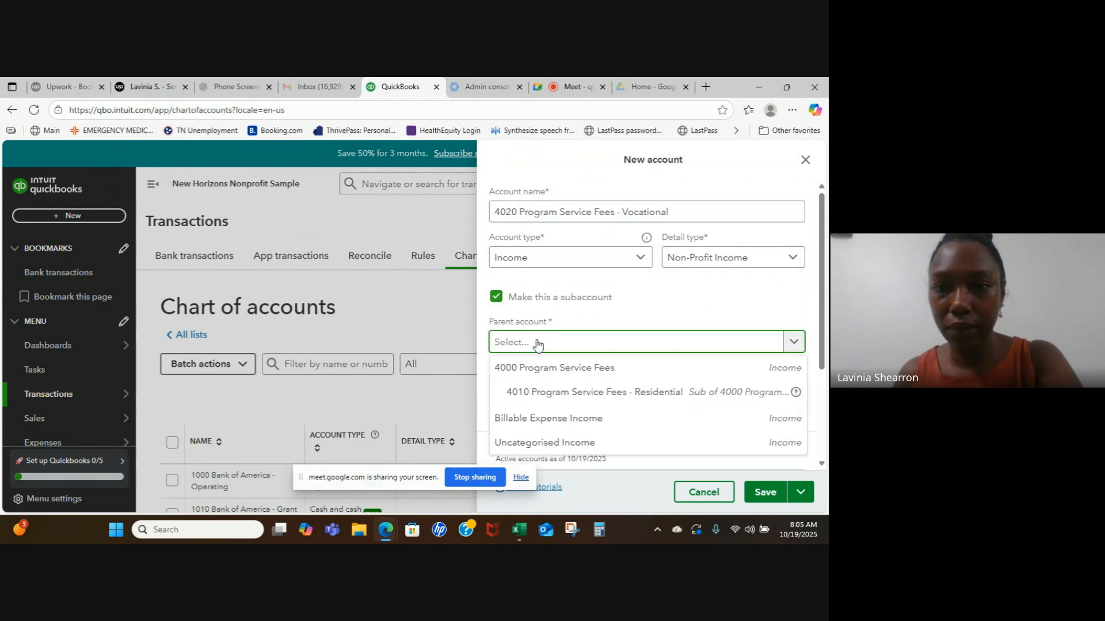
click(563, 393)
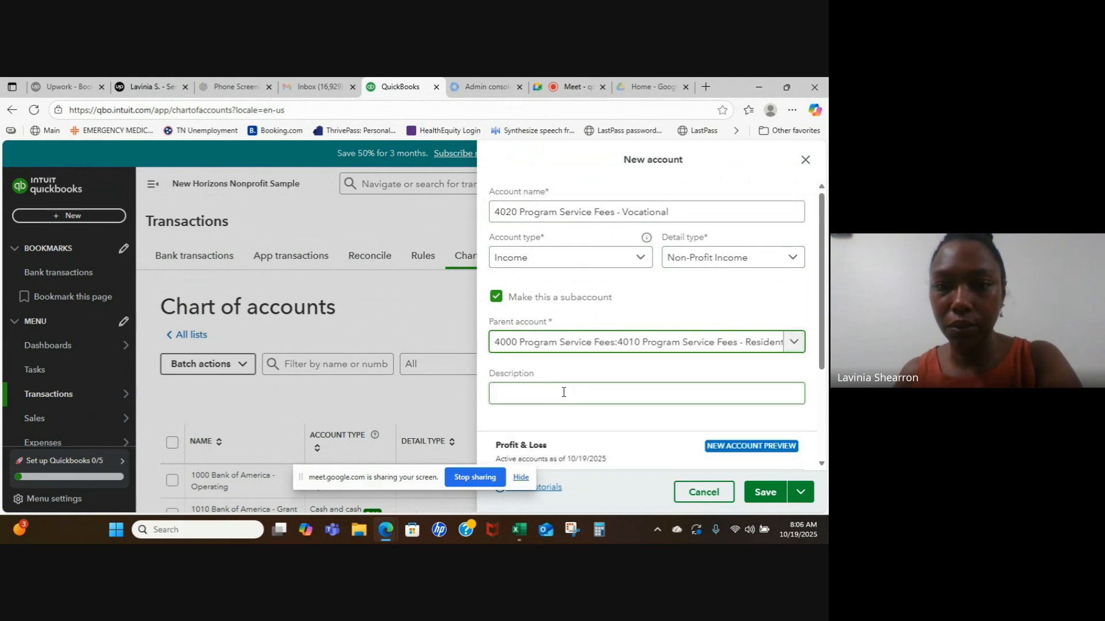
click(554, 349)
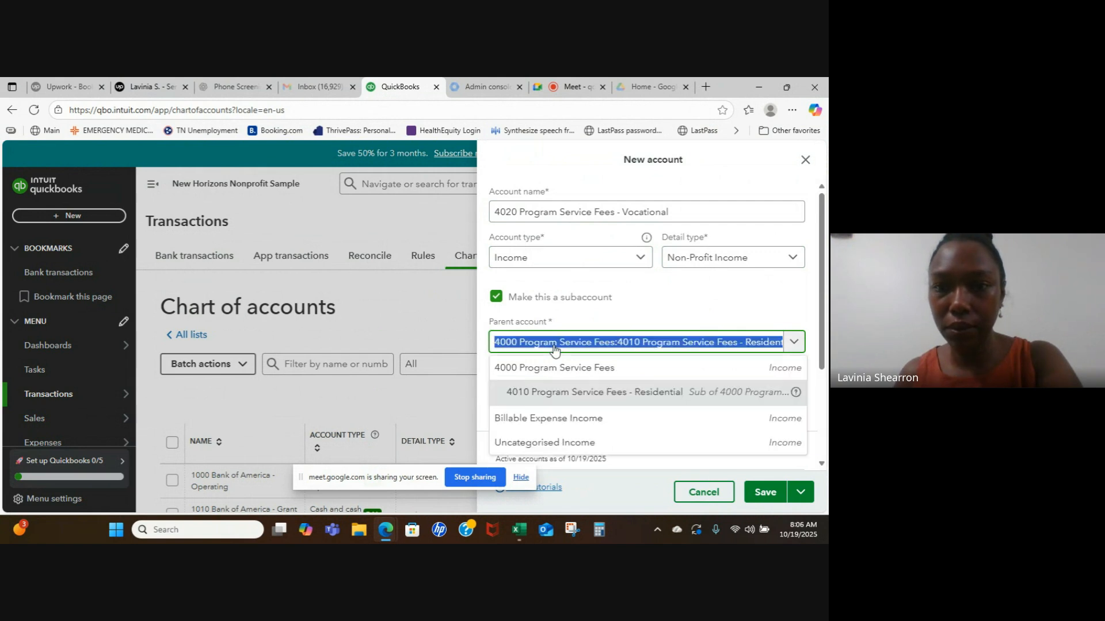
click(545, 369)
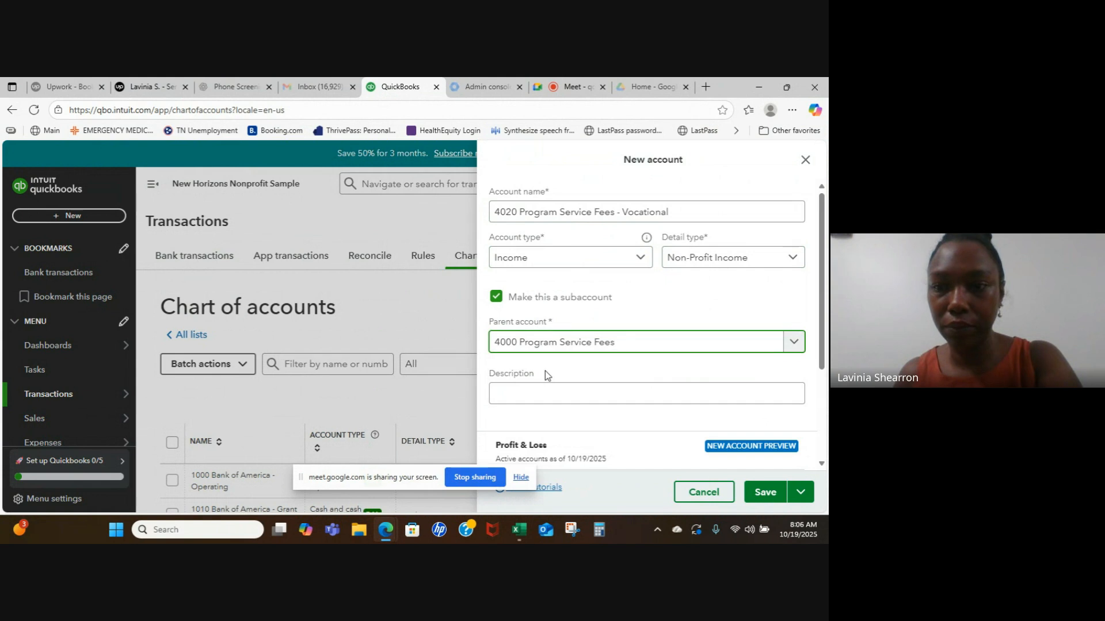
scroll(691, 418, down, 1)
scroll(691, 420, down, 3)
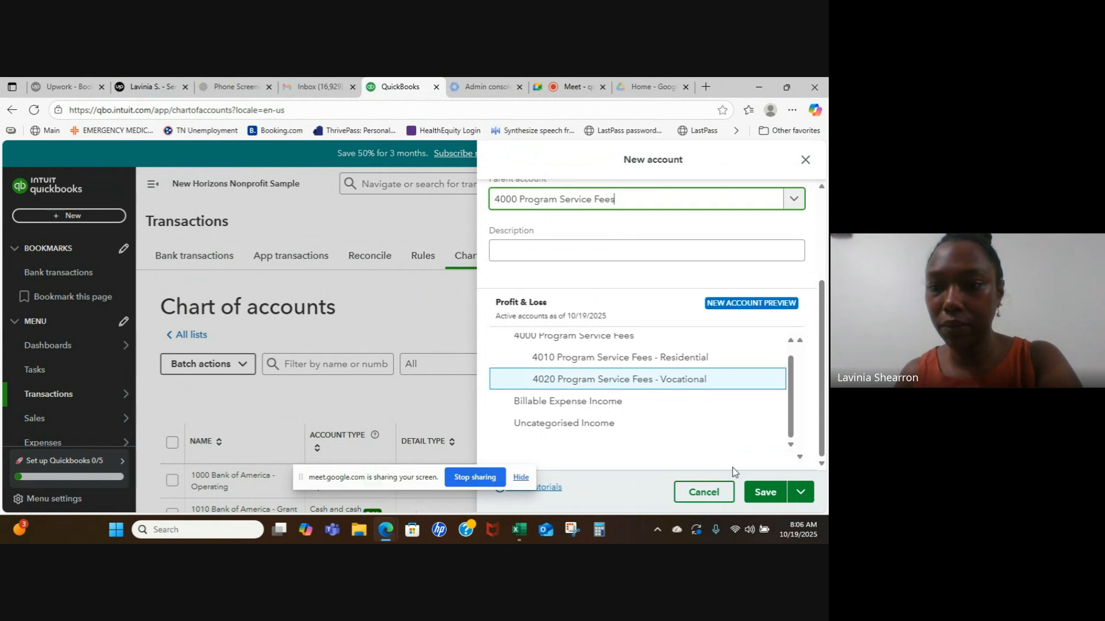
click(764, 496)
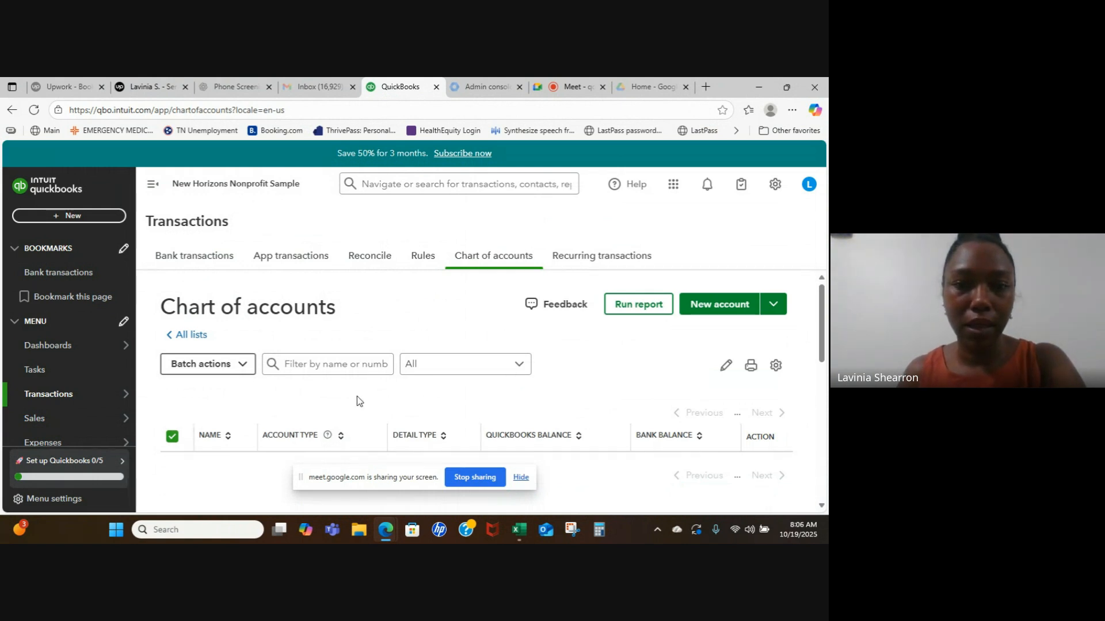
Locate the 4020 Program Service Fees - Vocational account in the chart of accounts and check its placement under 4000 Program Service Fees.
scroll(356, 396, down, 5)
scroll(357, 397, down, 4)
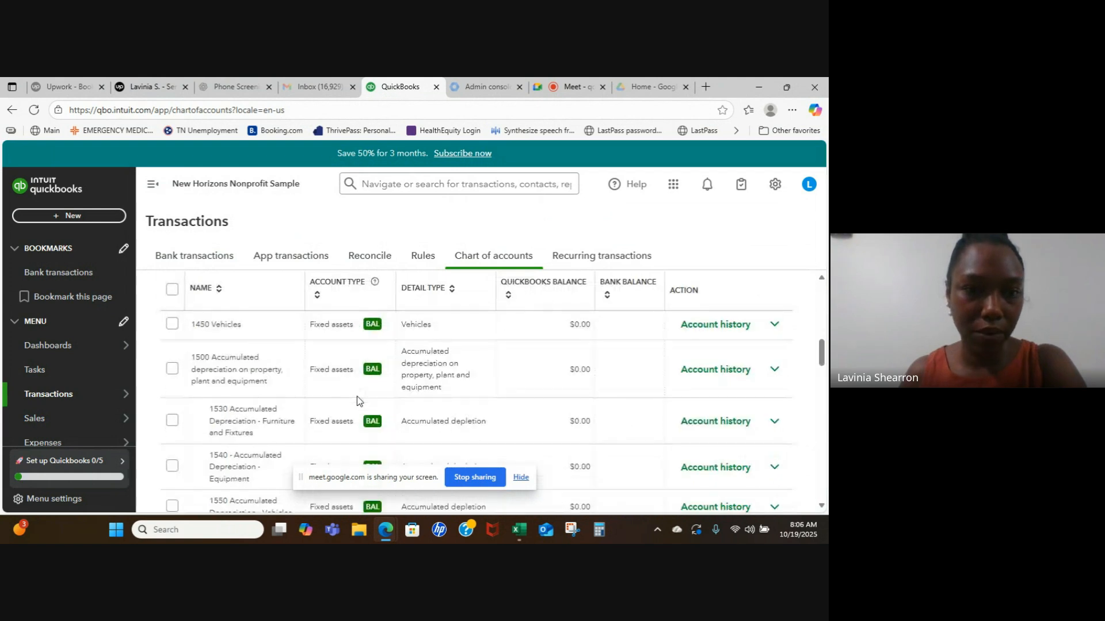
scroll(357, 396, down, 2)
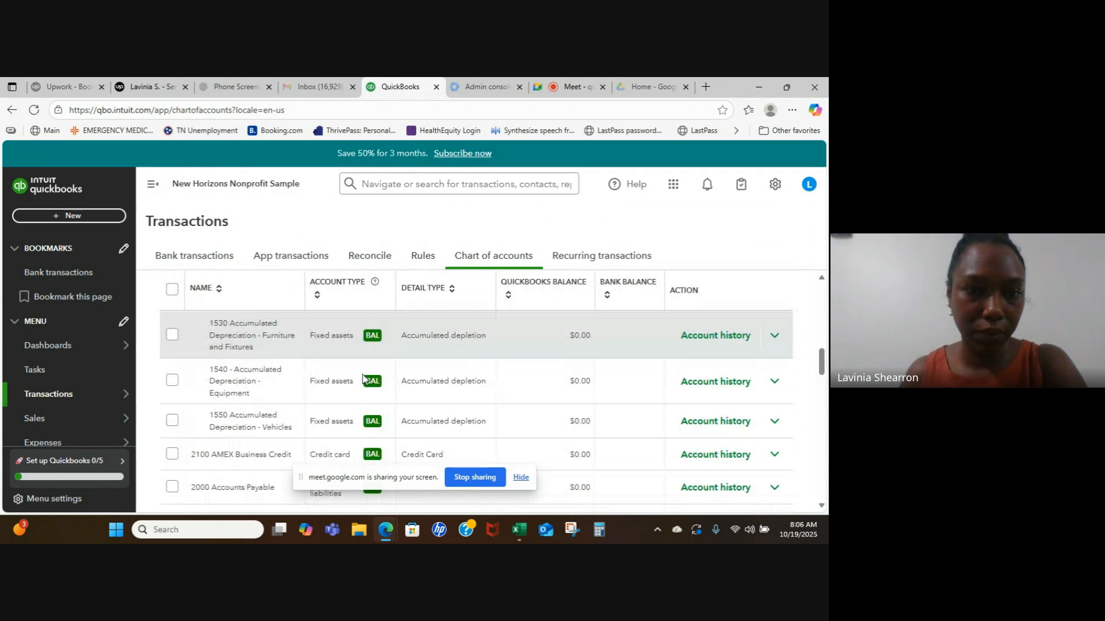
scroll(363, 378, down, 1)
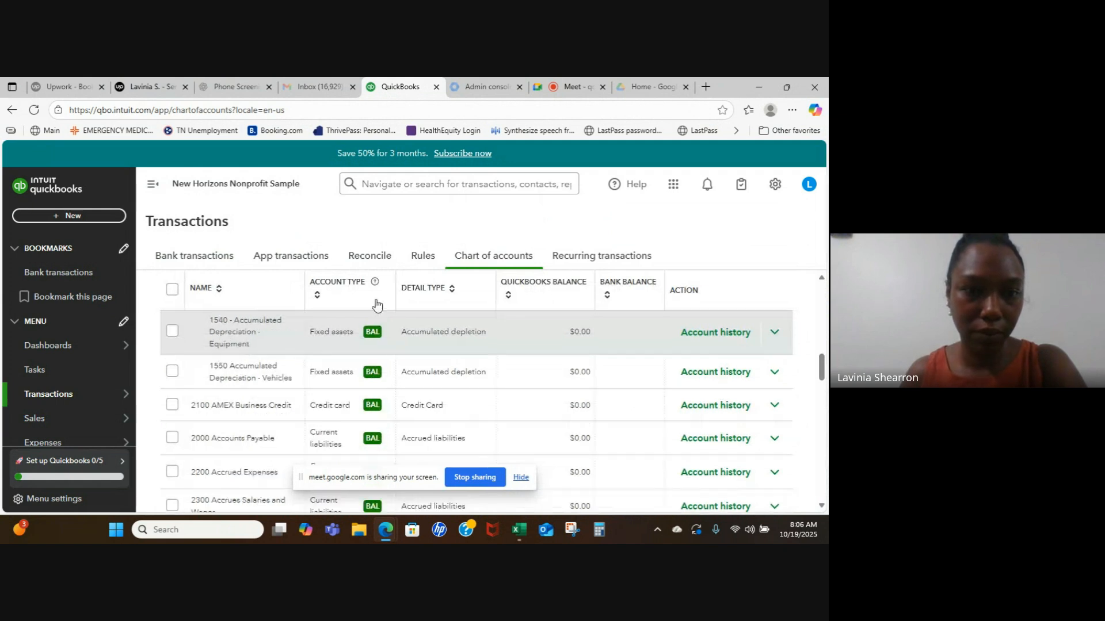
scroll(307, 358, down, 3)
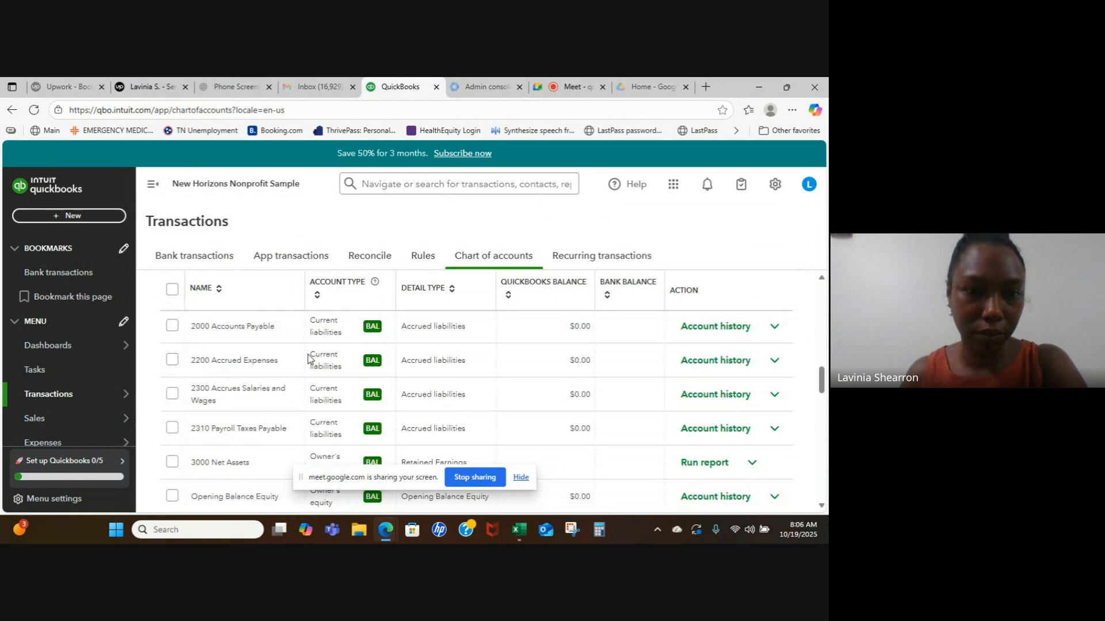
scroll(308, 358, down, 3)
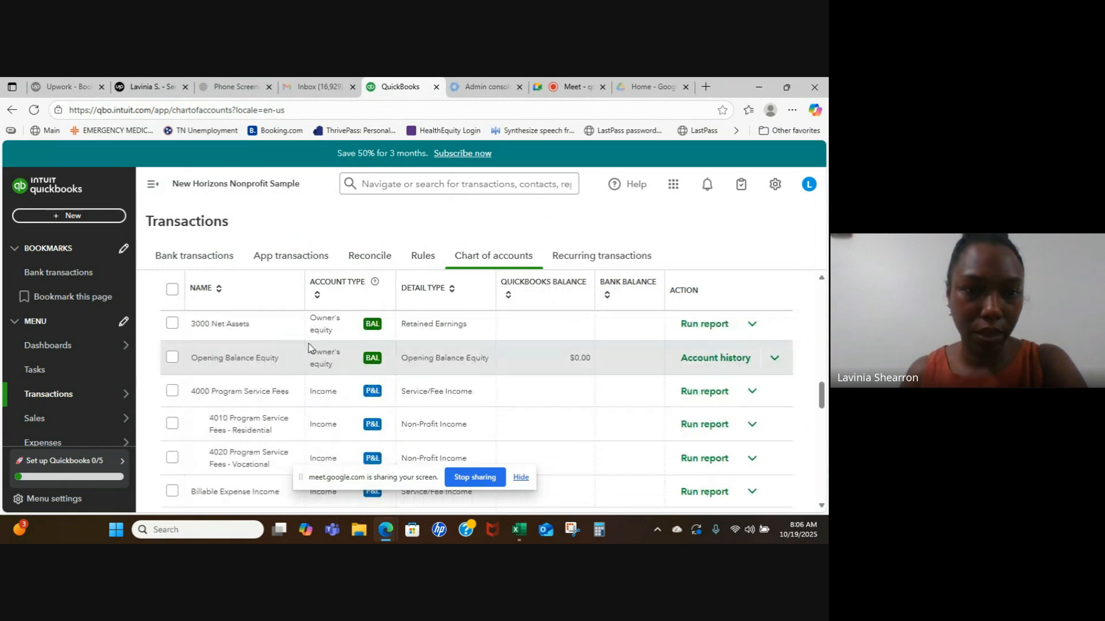
scroll(221, 419, down, 1)
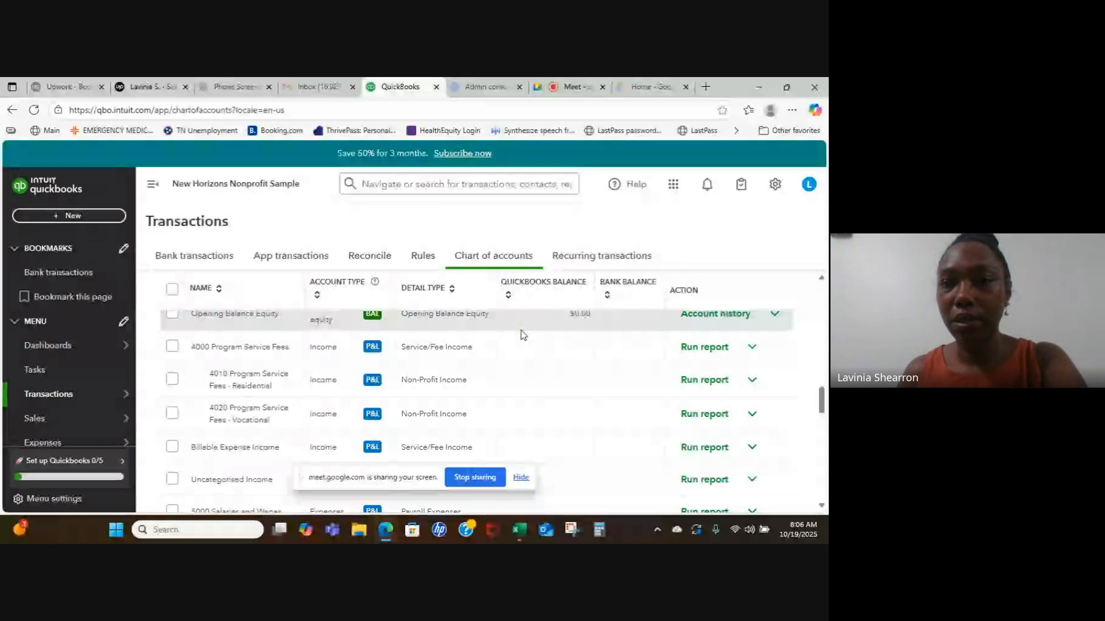
scroll(520, 330, up, 3)
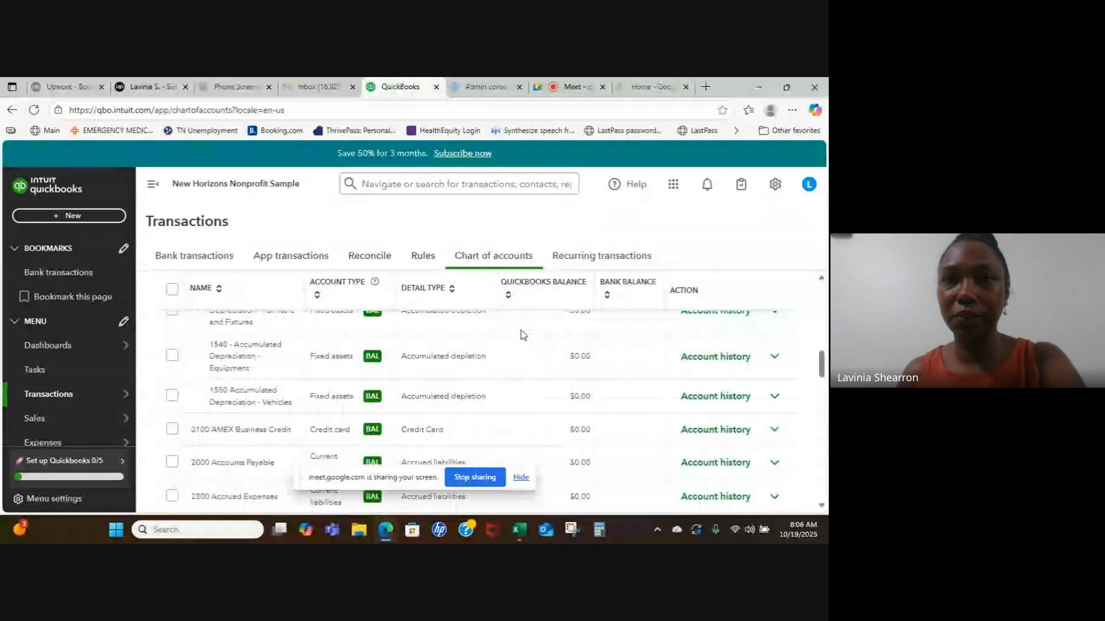
click(569, 90)
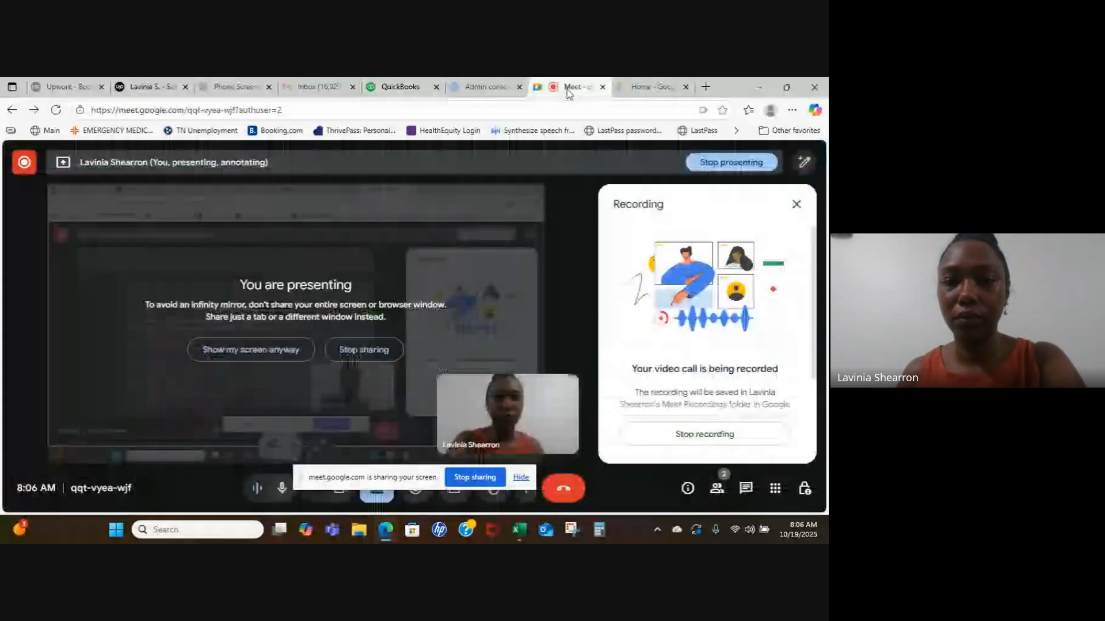